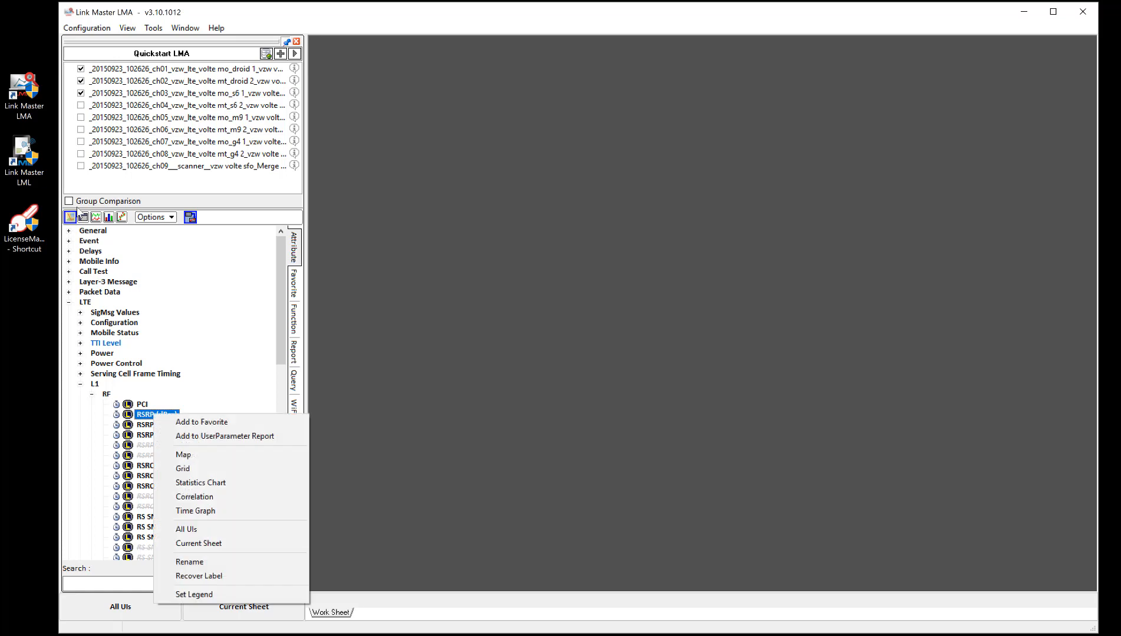
Step: Show a statistics chart for RSRP (dBm) and open the attribute's legend configuration
click(197, 483)
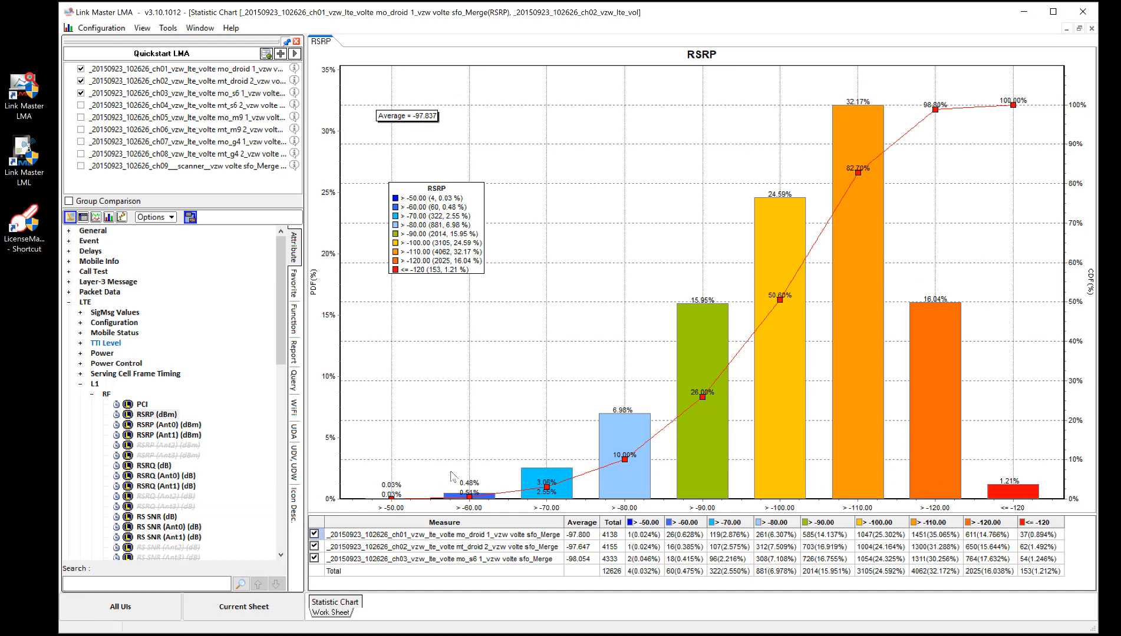
right_click(155, 415)
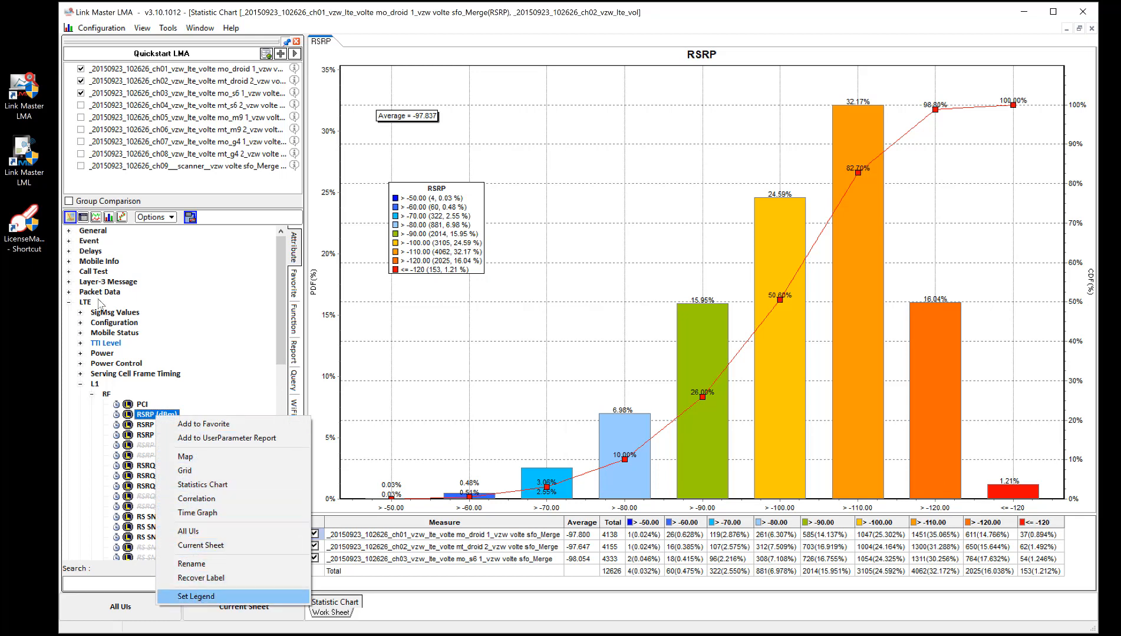
click(196, 597)
drag(478, 167, 475, 109)
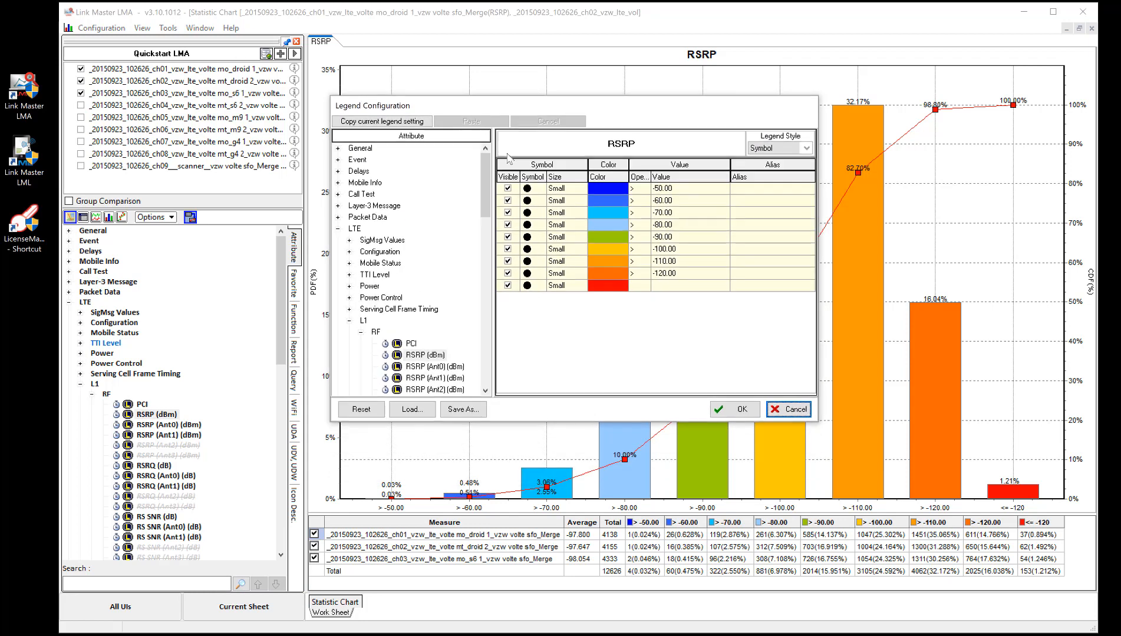
Step: Set the first two RSRP legend thresholds to -40 and -65
click(671, 188)
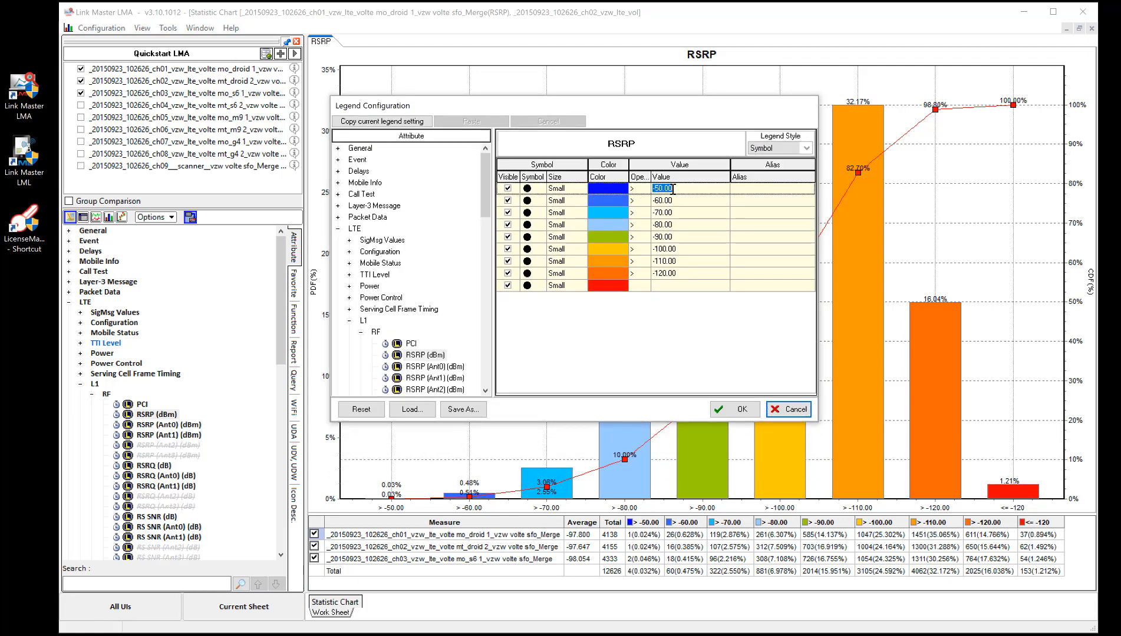
text(-40)
click(683, 201)
text(-)
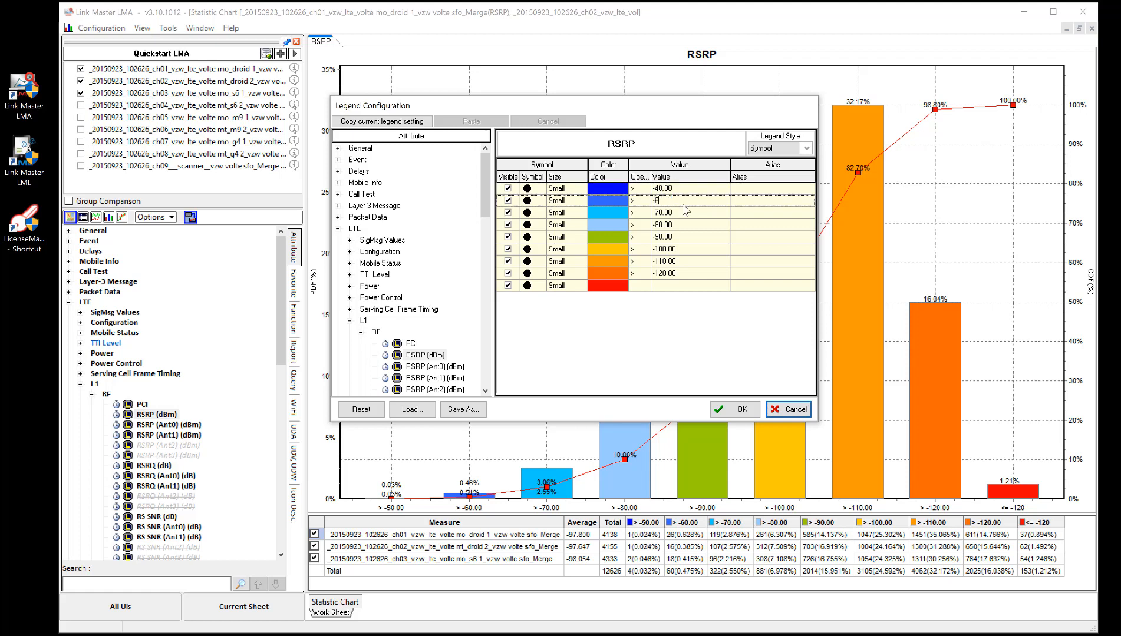
text(65)
Step: Change the -65 legend range's color to Indigo and apply the legend to the chart
click(622, 201)
click(622, 201)
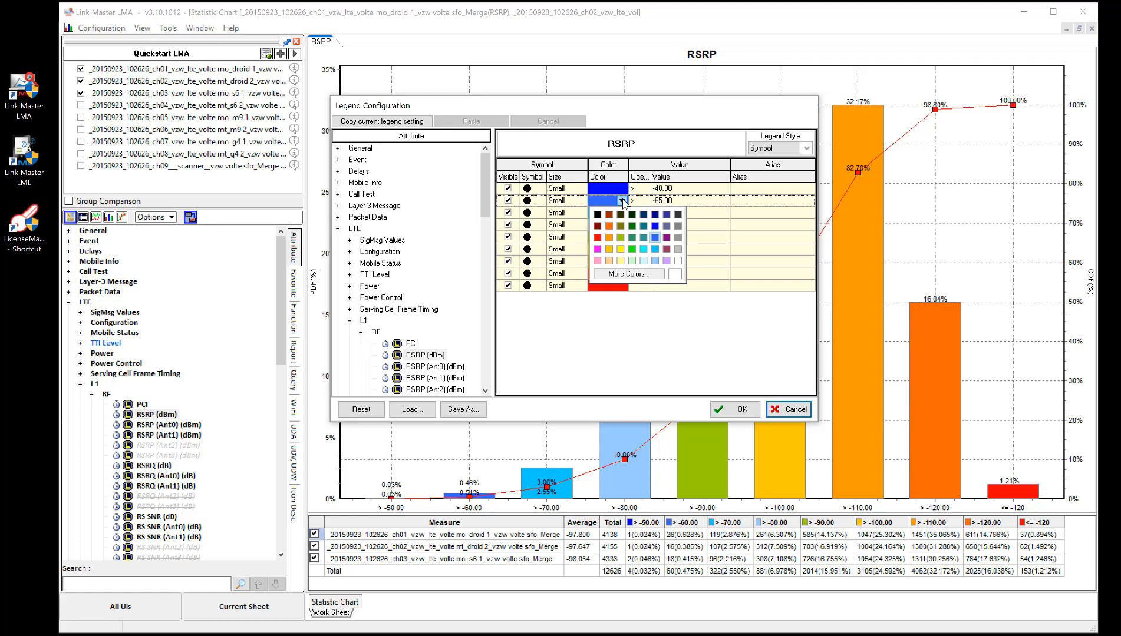
click(665, 215)
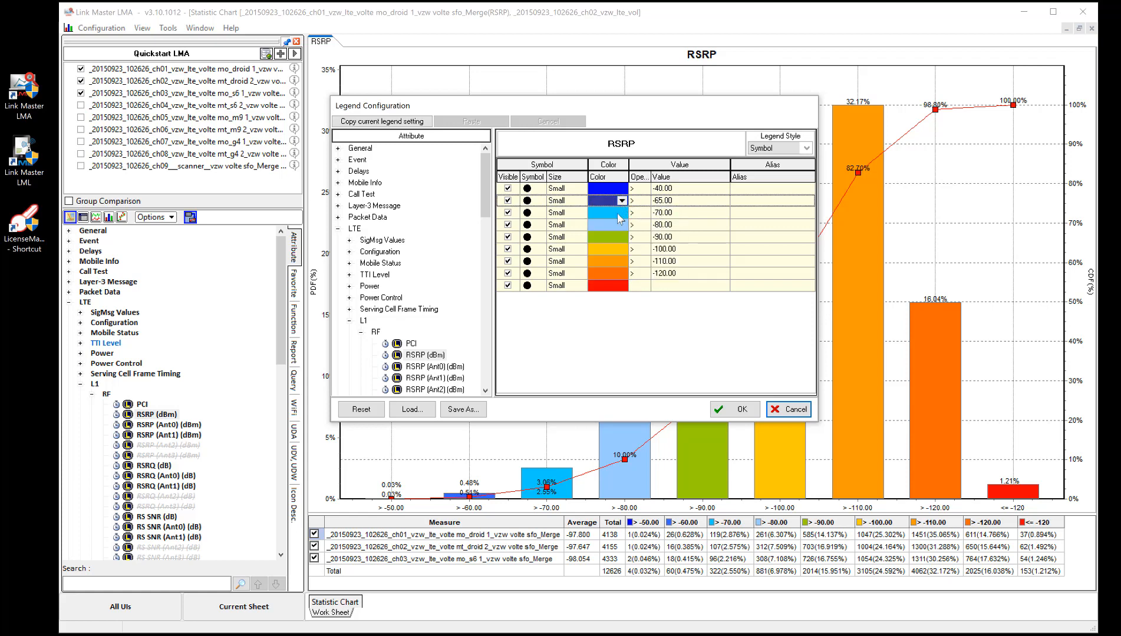
key(Return)
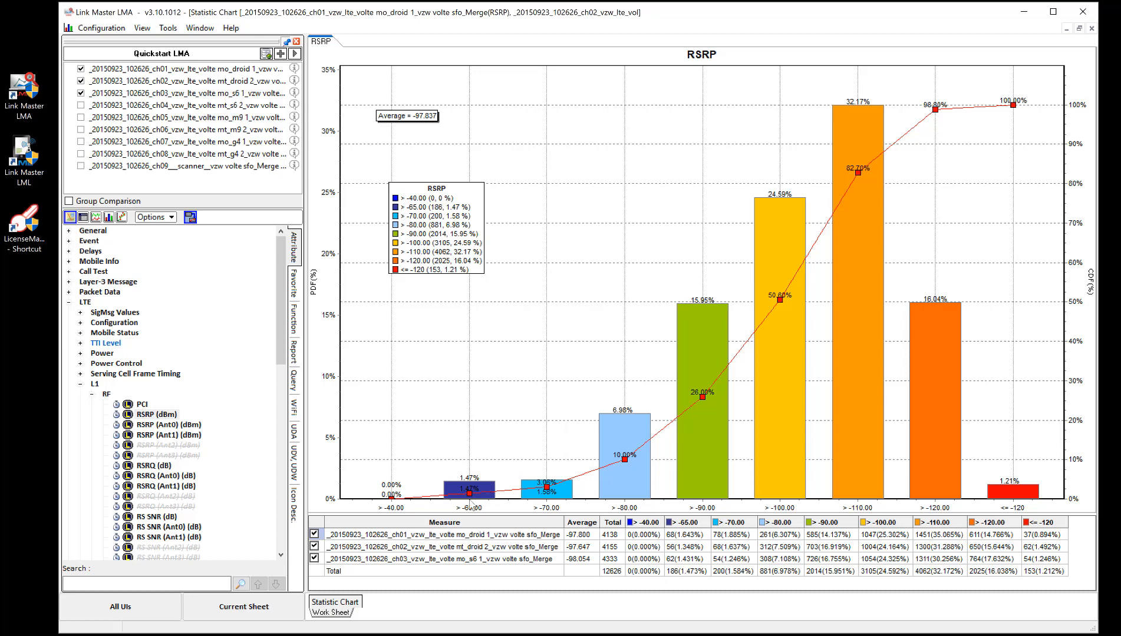
Step: Reopen the RSRP legend configuration and compare its ranges with those of RSRP (Ant0), (Ant1) and (Ant2)
right_click(163, 414)
click(203, 595)
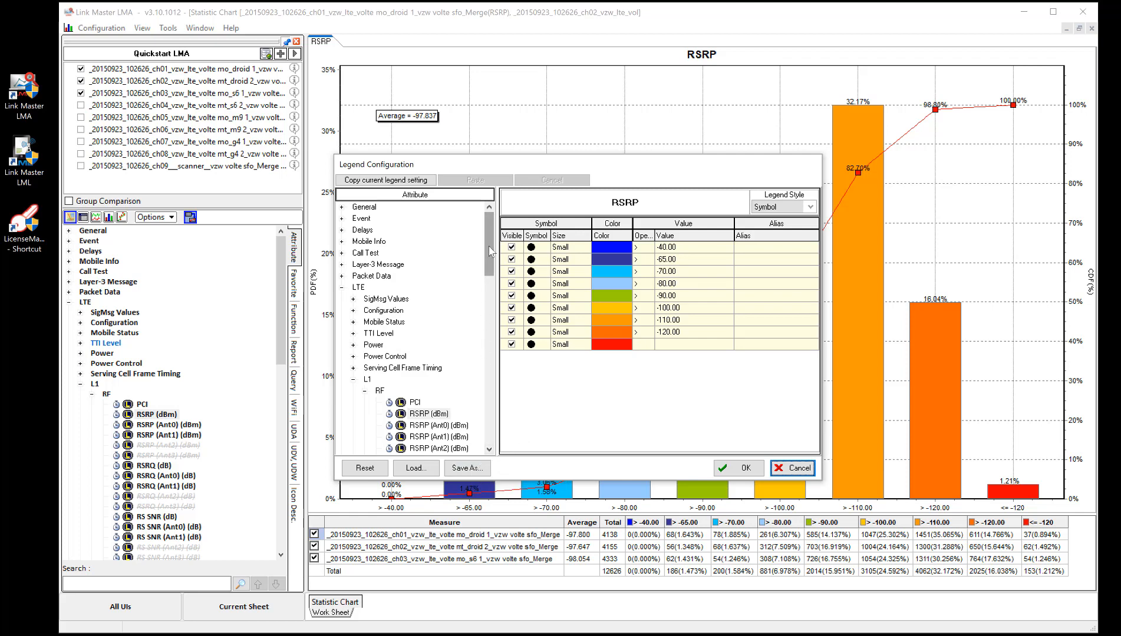
scroll(488, 256, down, 2)
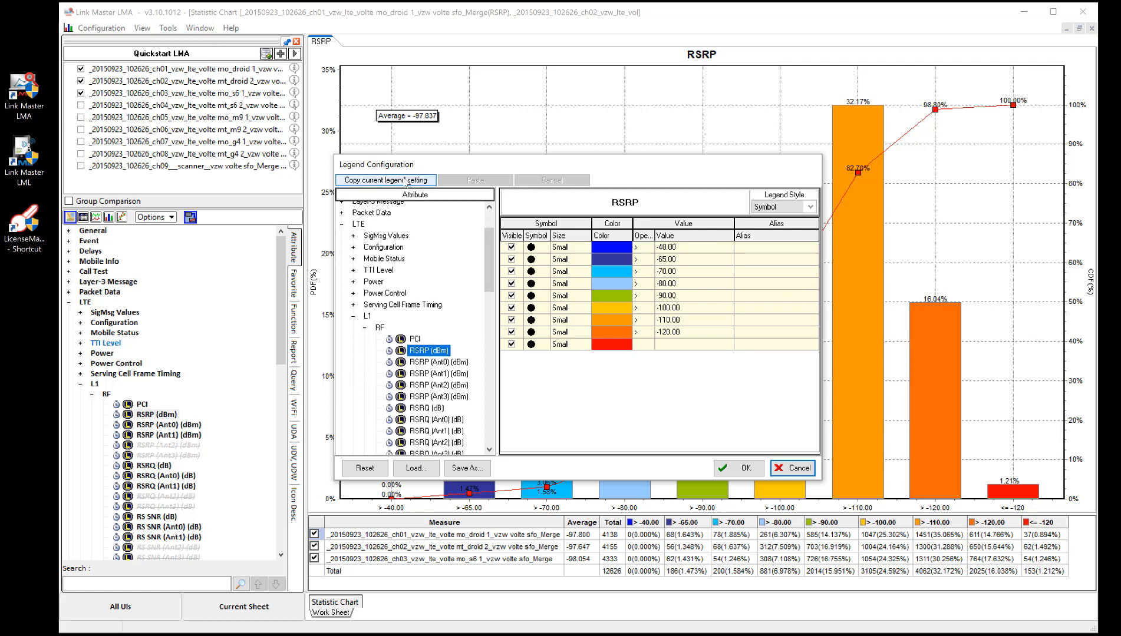
click(439, 361)
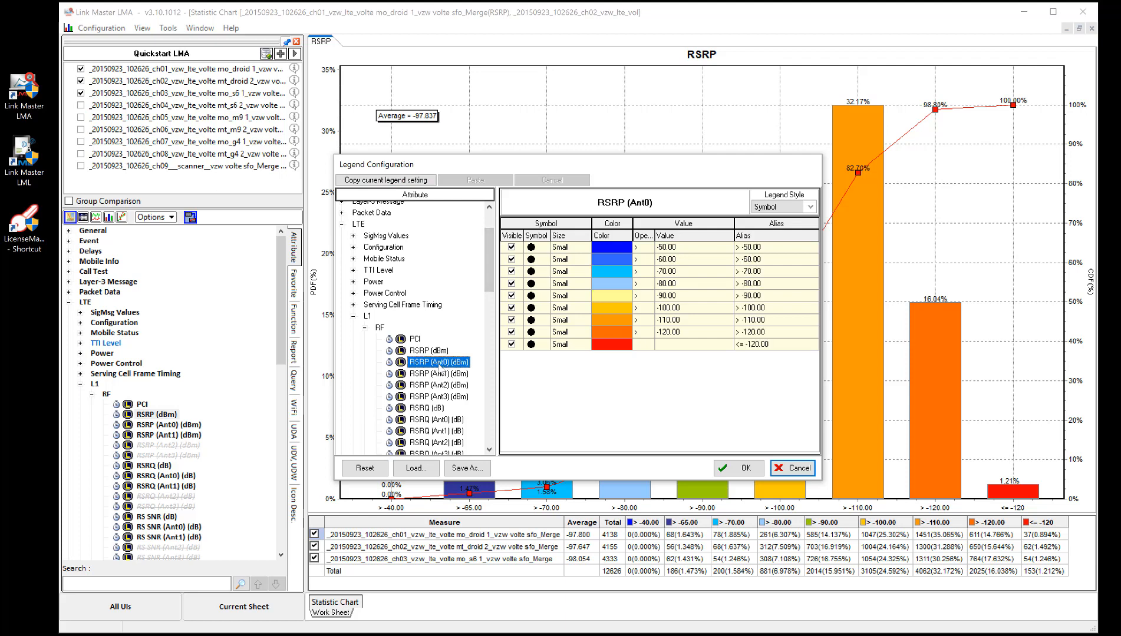
click(437, 351)
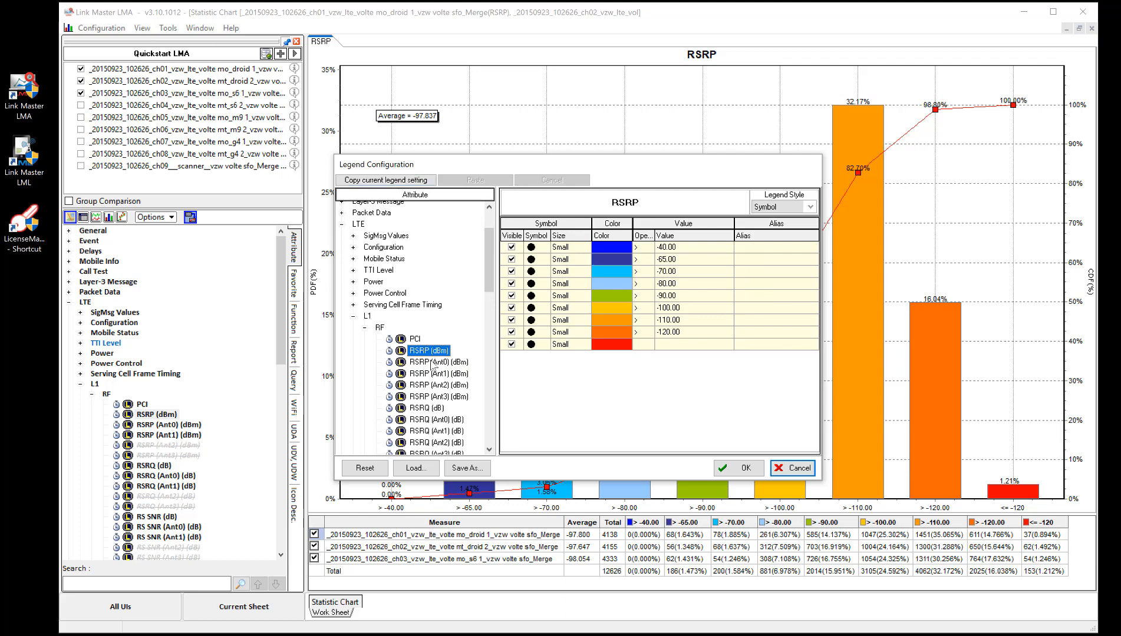
click(430, 363)
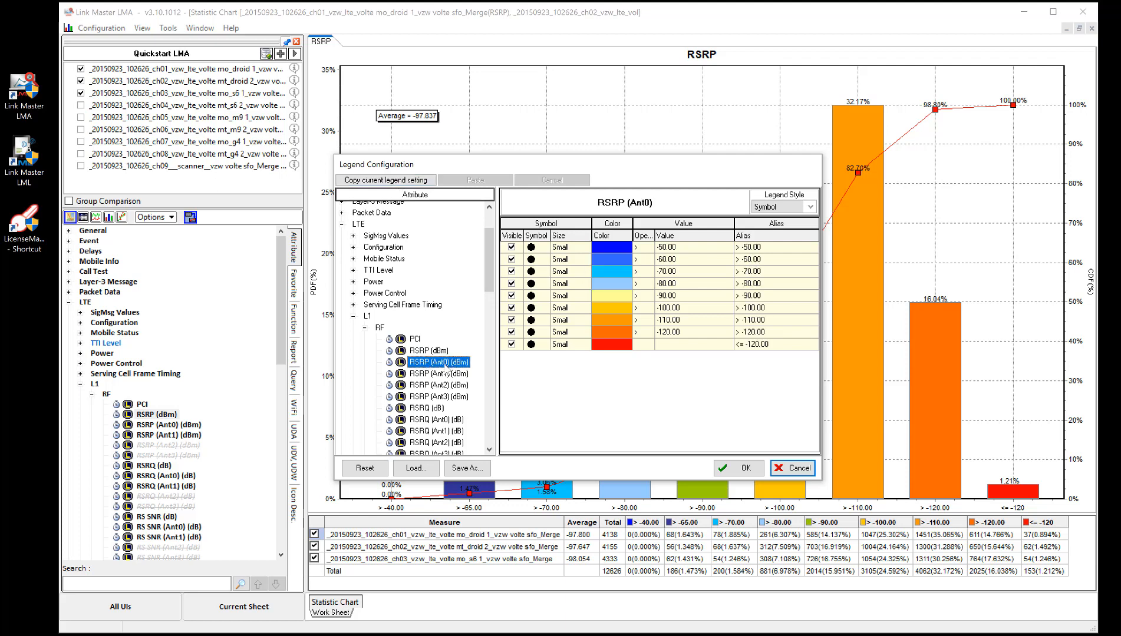
click(449, 373)
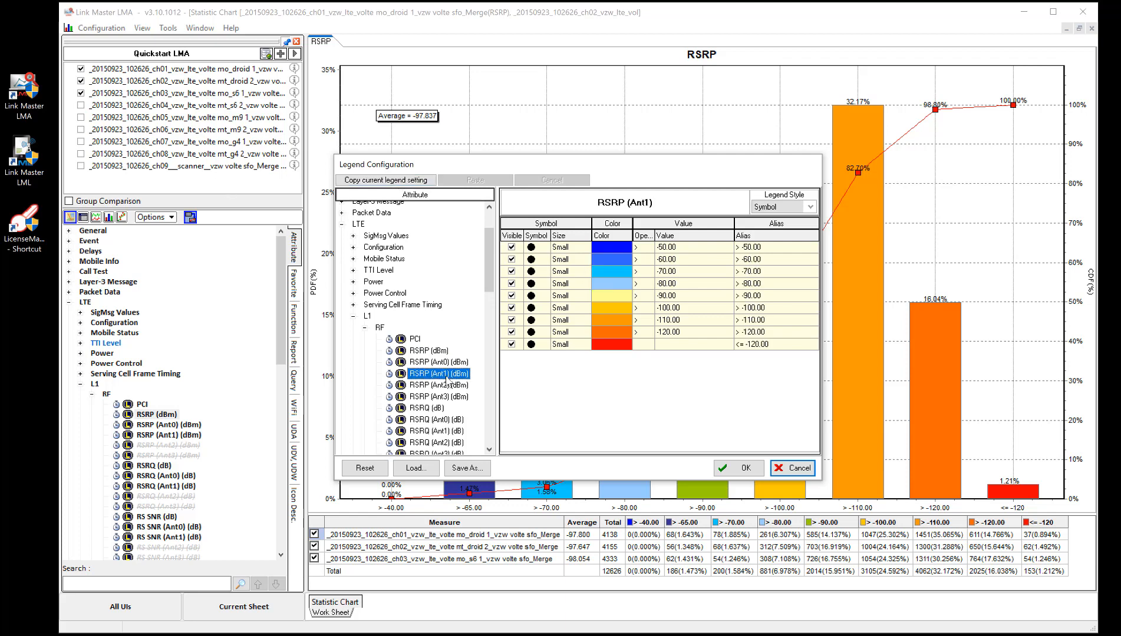
click(450, 385)
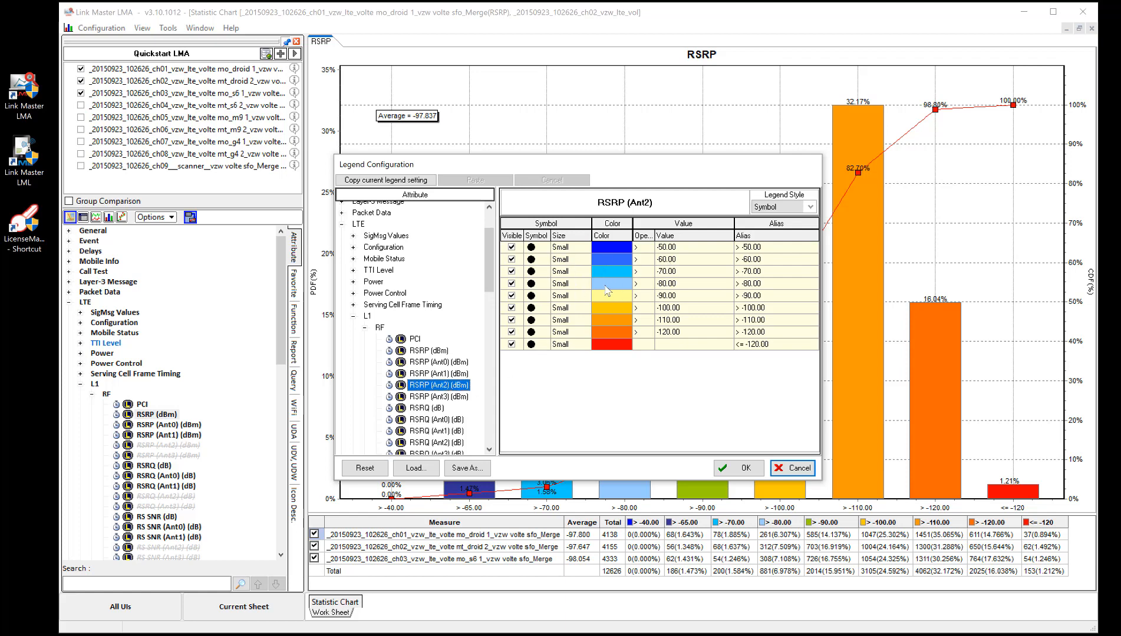
Step: Copy the RSRP (dBm) legend setting and paste it onto RSRP (Ant0) through RSRP (Ant3)
click(429, 351)
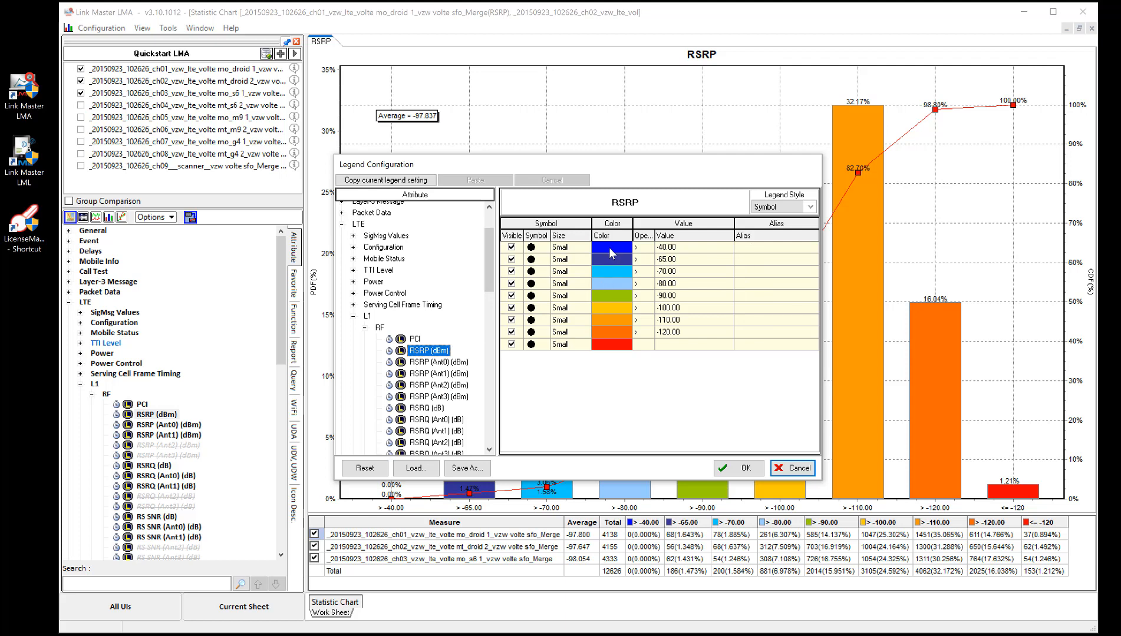
click(380, 181)
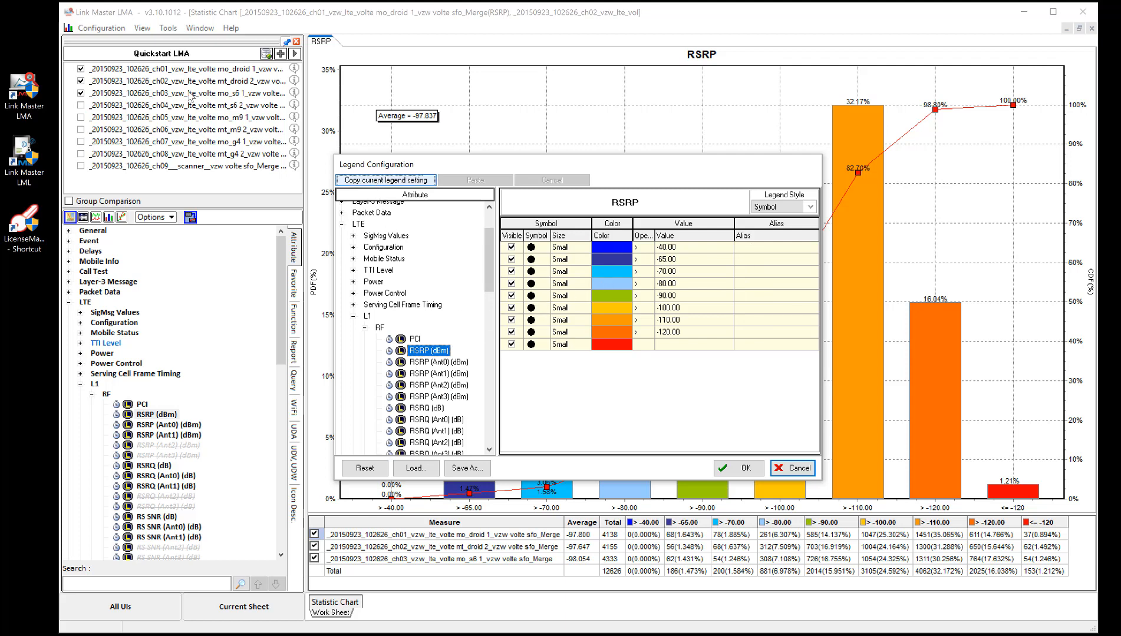
click(438, 361)
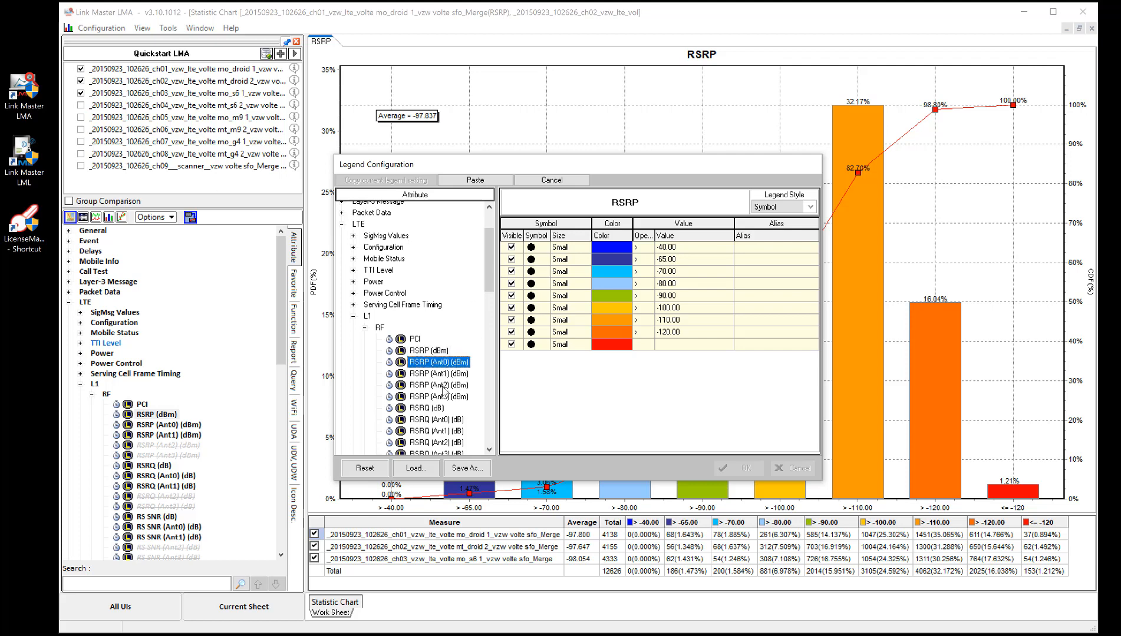
shift+click(441, 397)
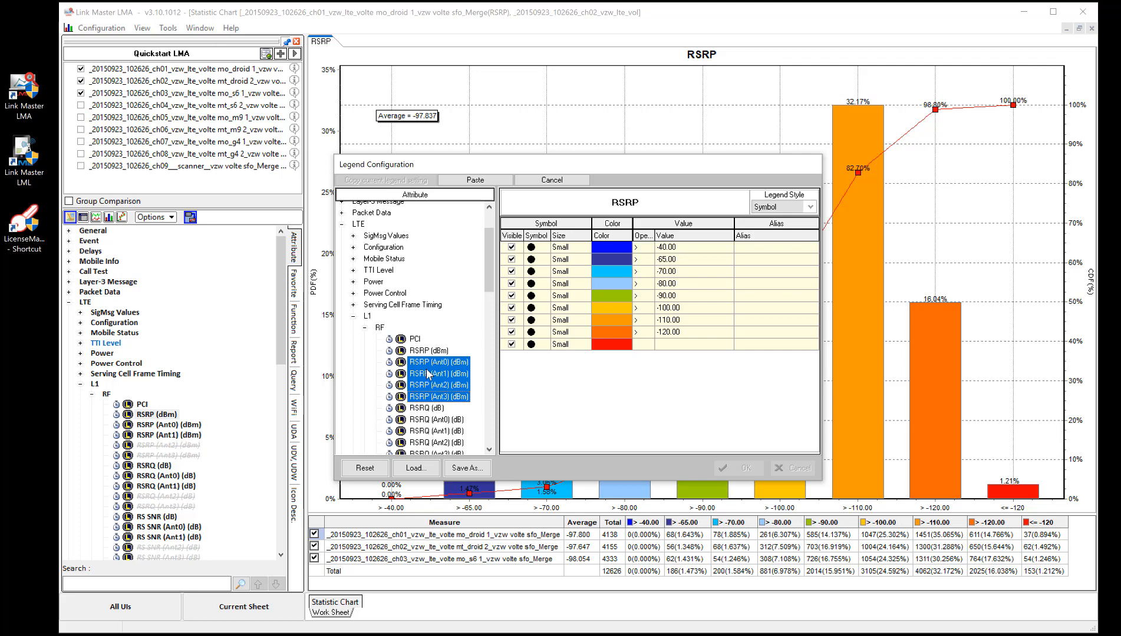
click(476, 180)
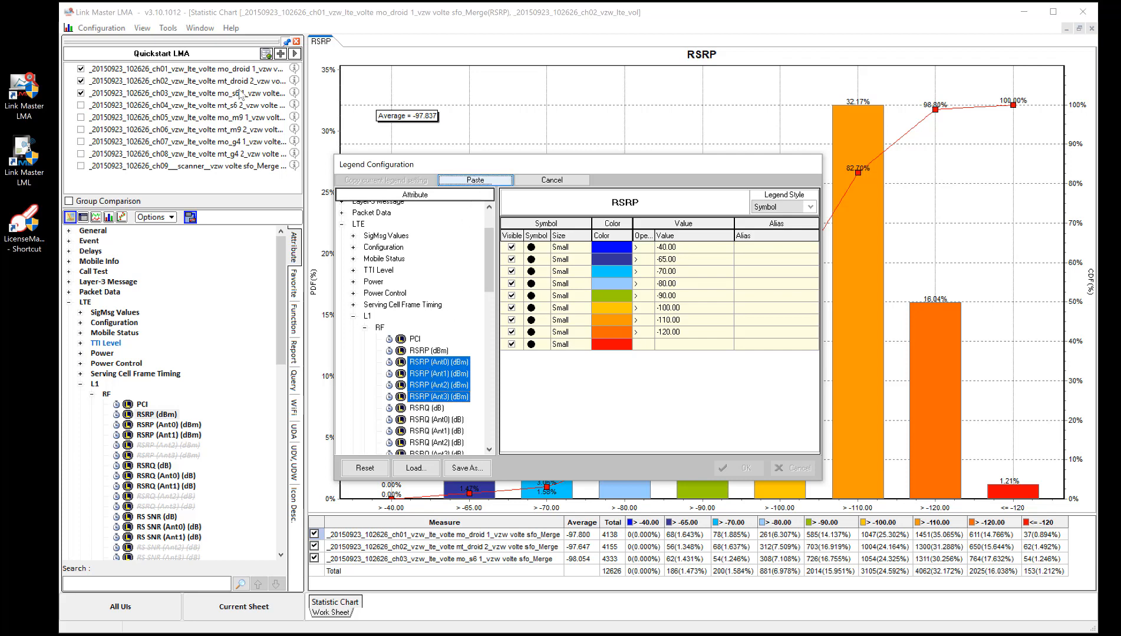
Step: Check the legend ranges and colors of RSRP (dBm) and RSRP (Ant0) through RSRP (Ant3)
click(438, 351)
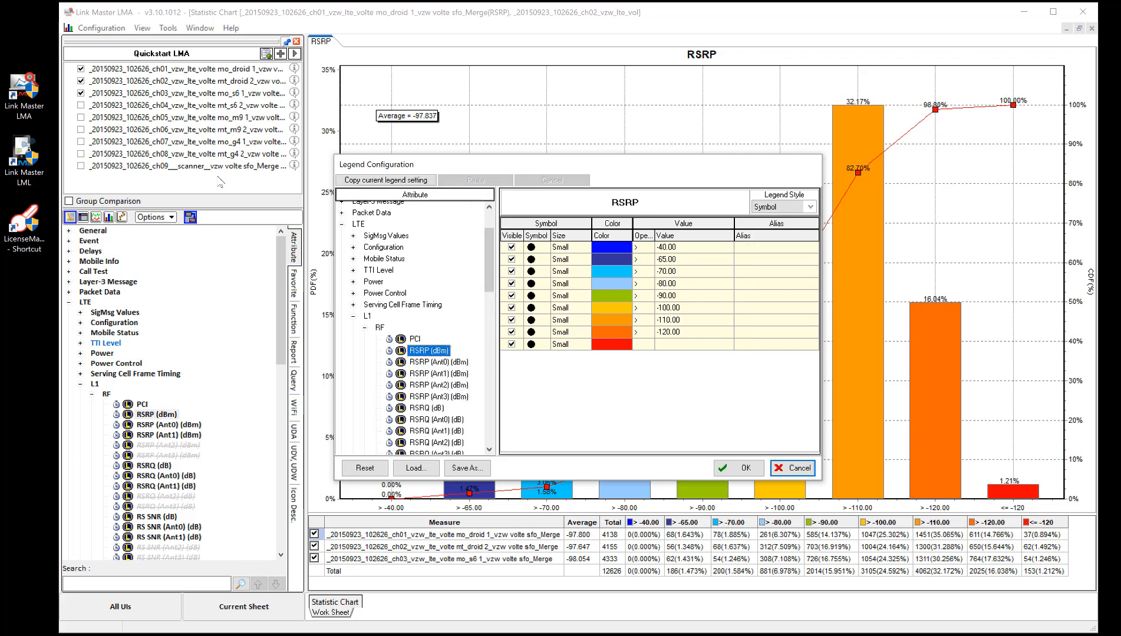
click(437, 363)
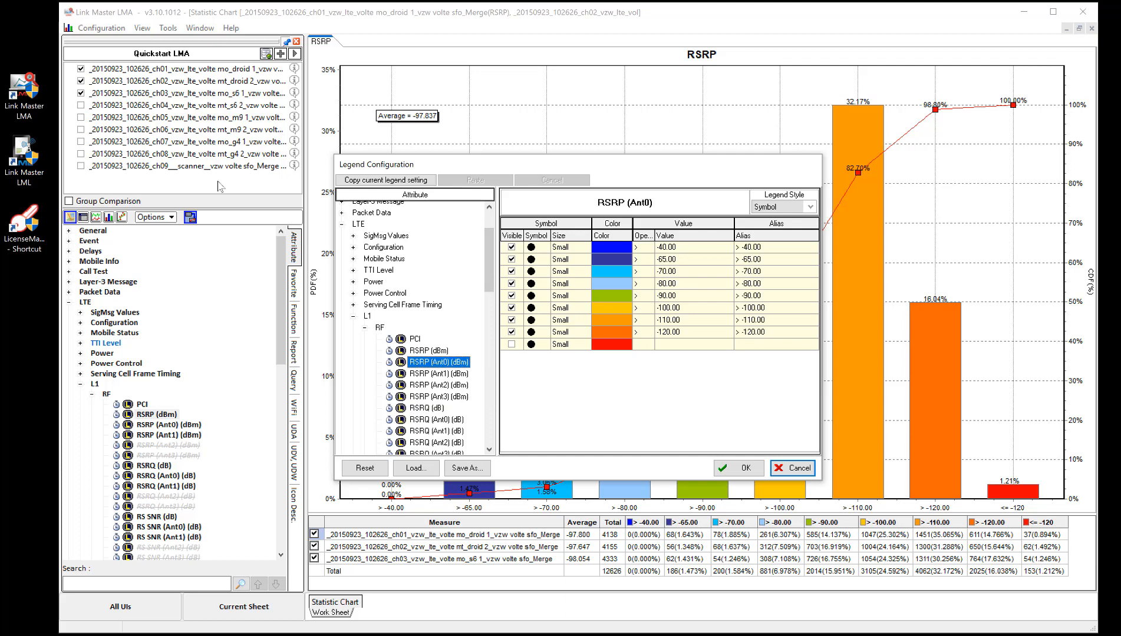
click(438, 375)
click(441, 386)
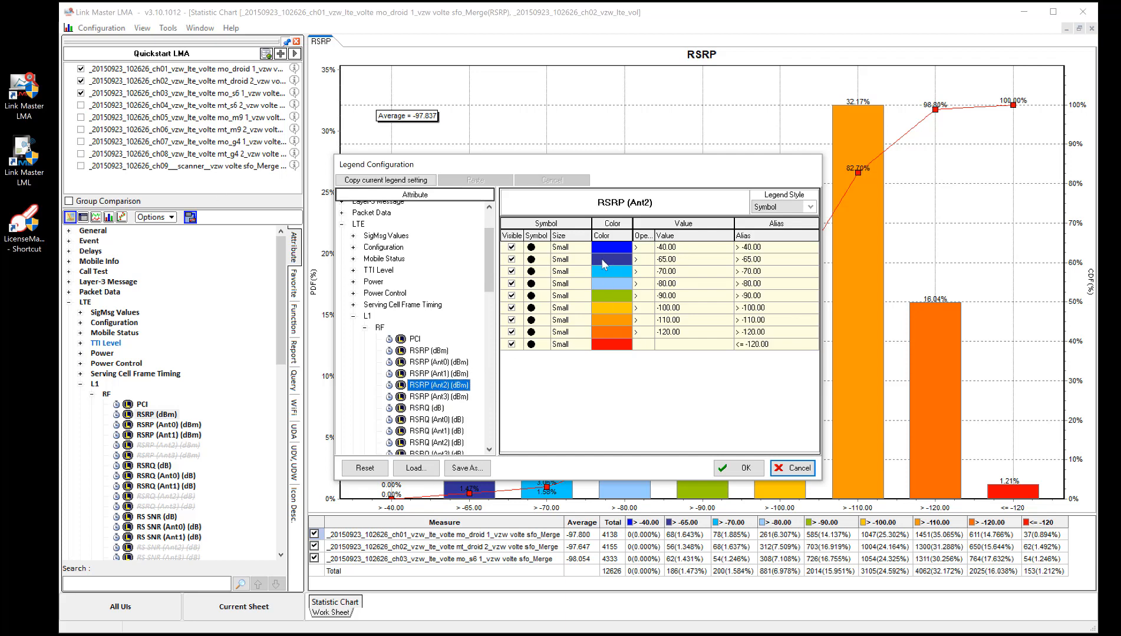
click(448, 397)
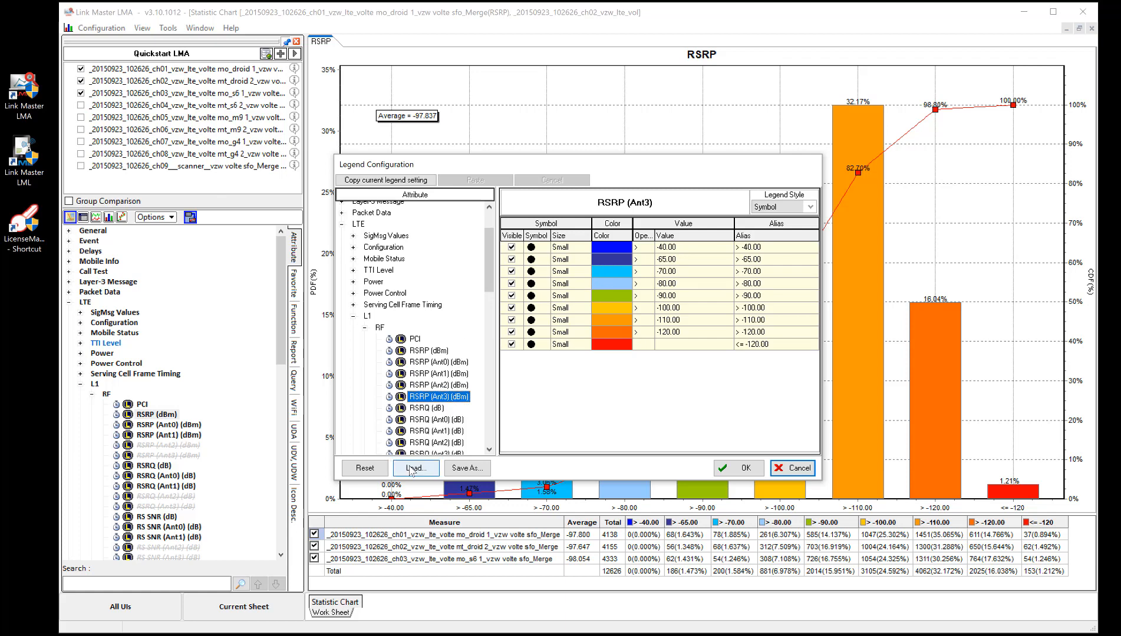
Step: Reset the legend to default and close the legend configuration
click(372, 469)
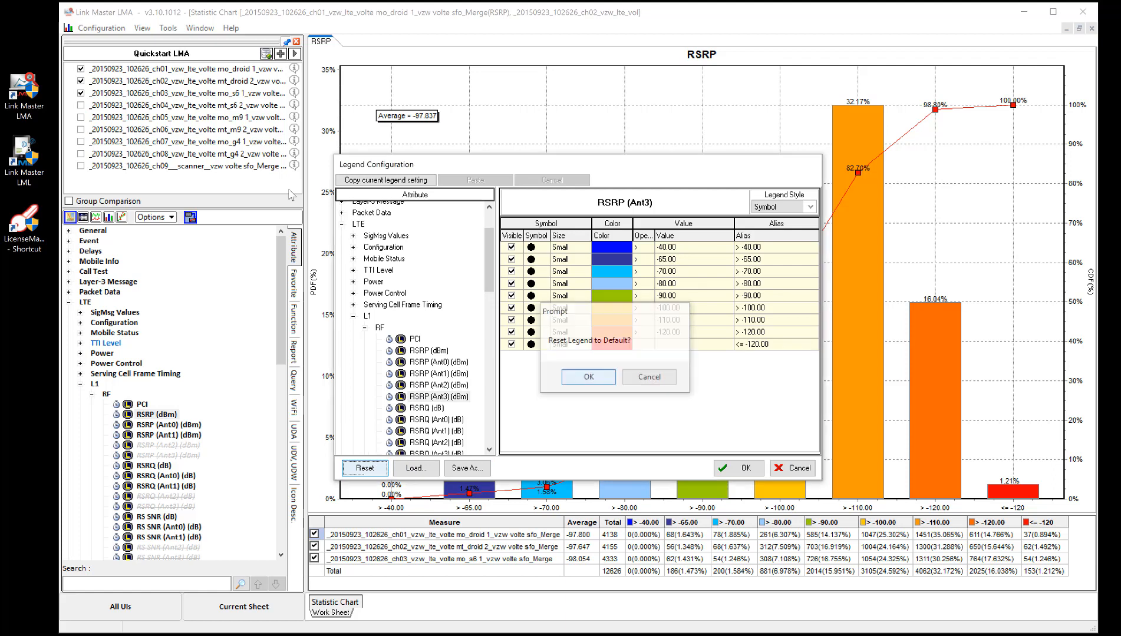
click(587, 376)
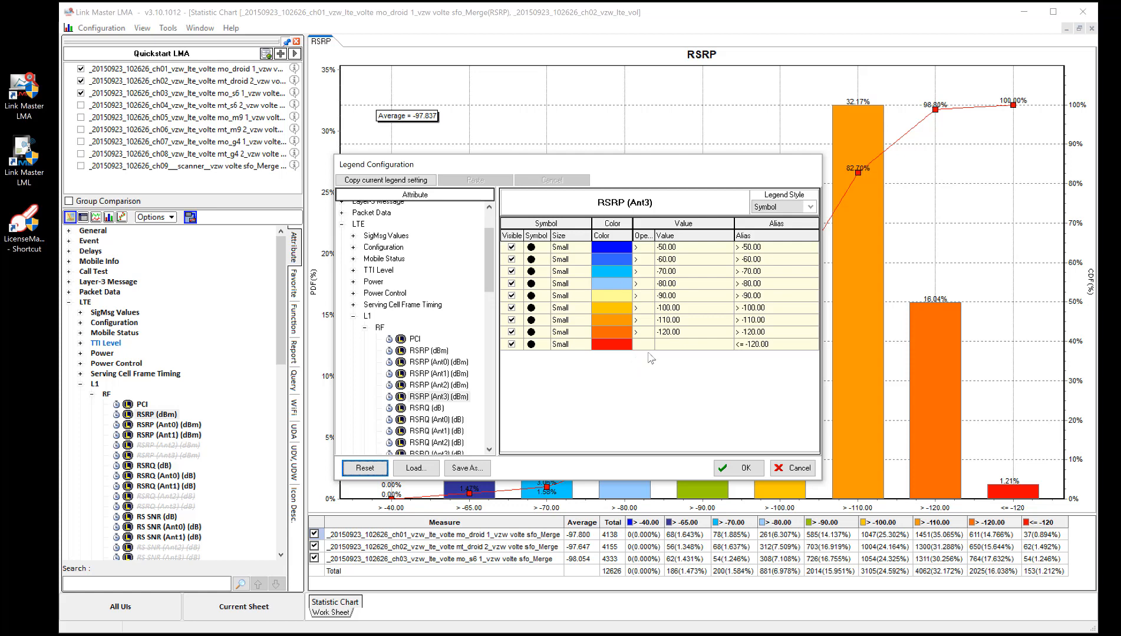
click(789, 469)
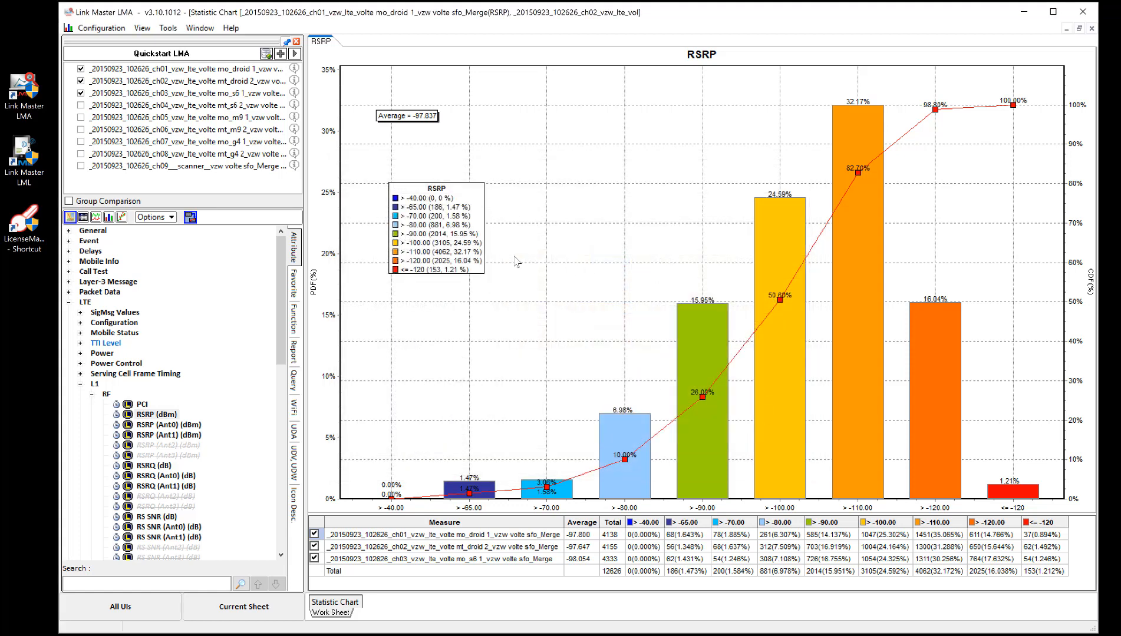
Step: Deselect the ch02 and ch03 log files, keeping only the ch01 mo_droid 1 log selected
click(167, 415)
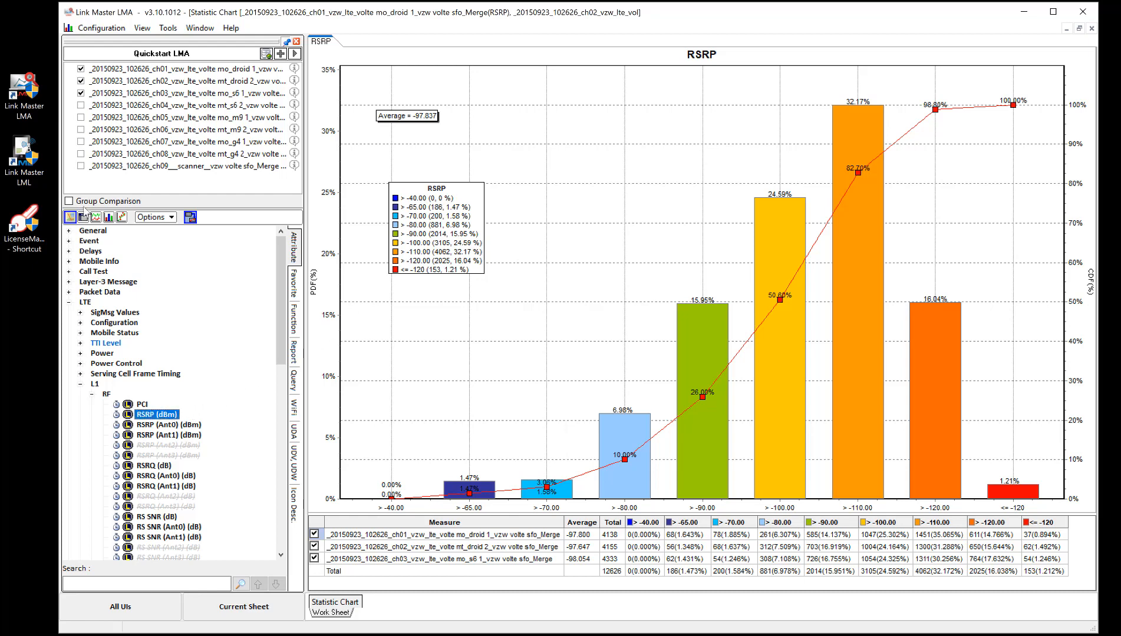
right_click(167, 415)
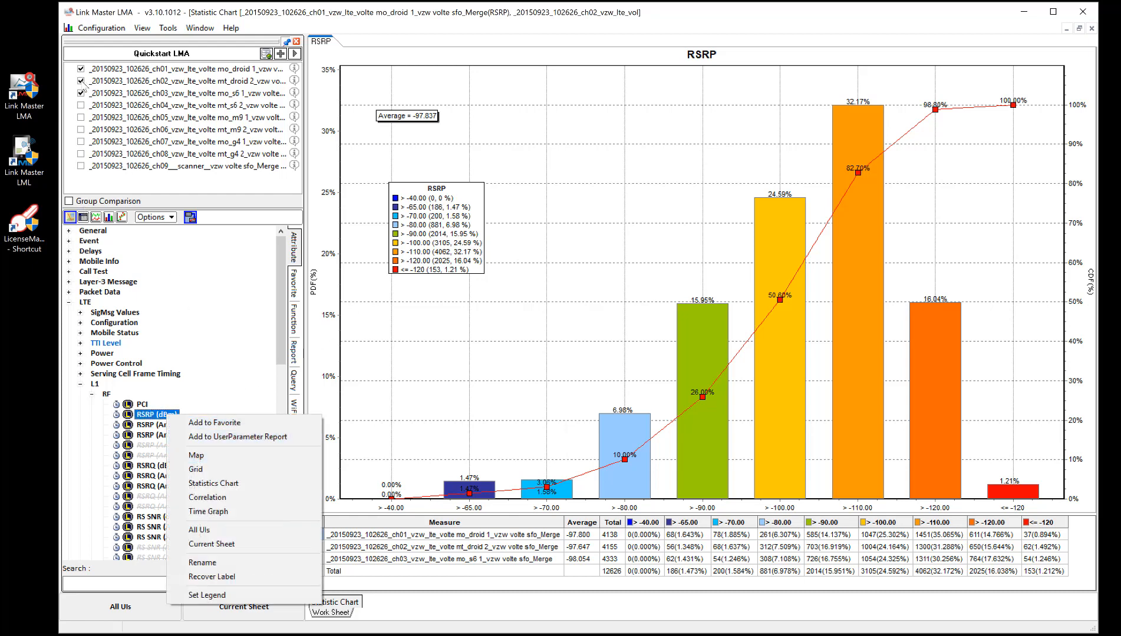
click(81, 92)
click(81, 92)
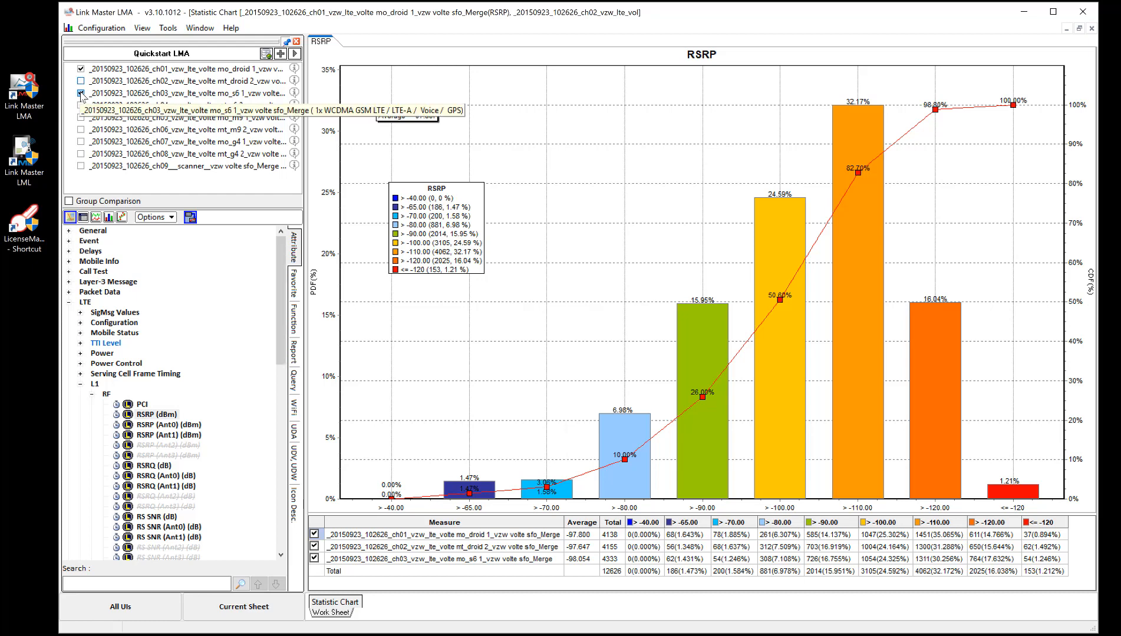
click(83, 92)
click(111, 71)
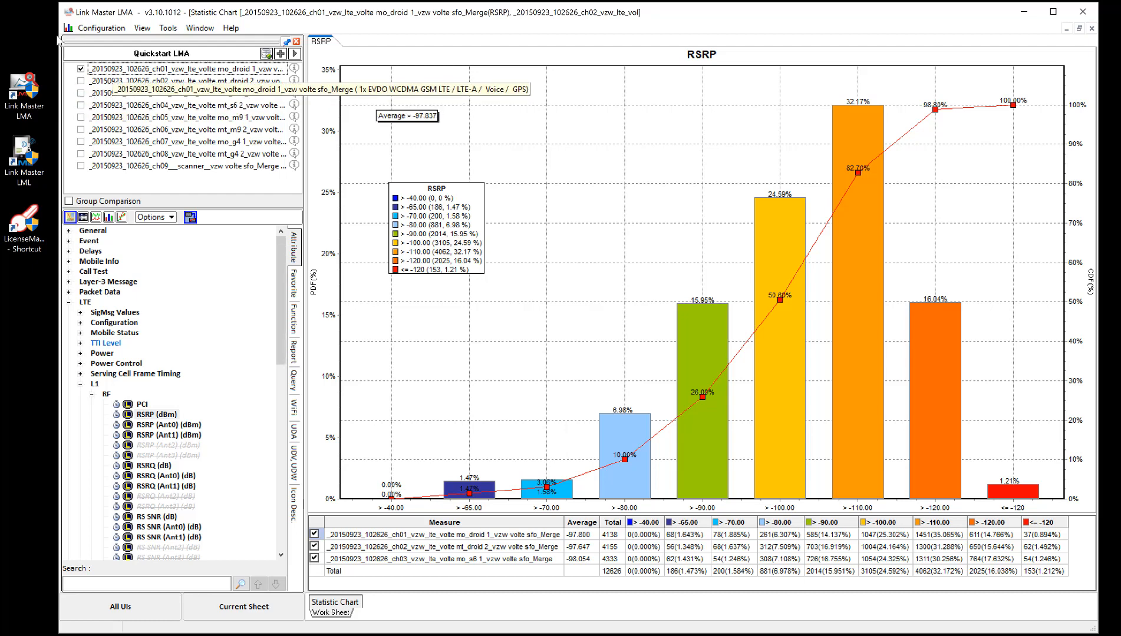
Step: Plot RSRP (dBm) on a map and zoom in on the short route end near the middle of the drive
right_click(157, 417)
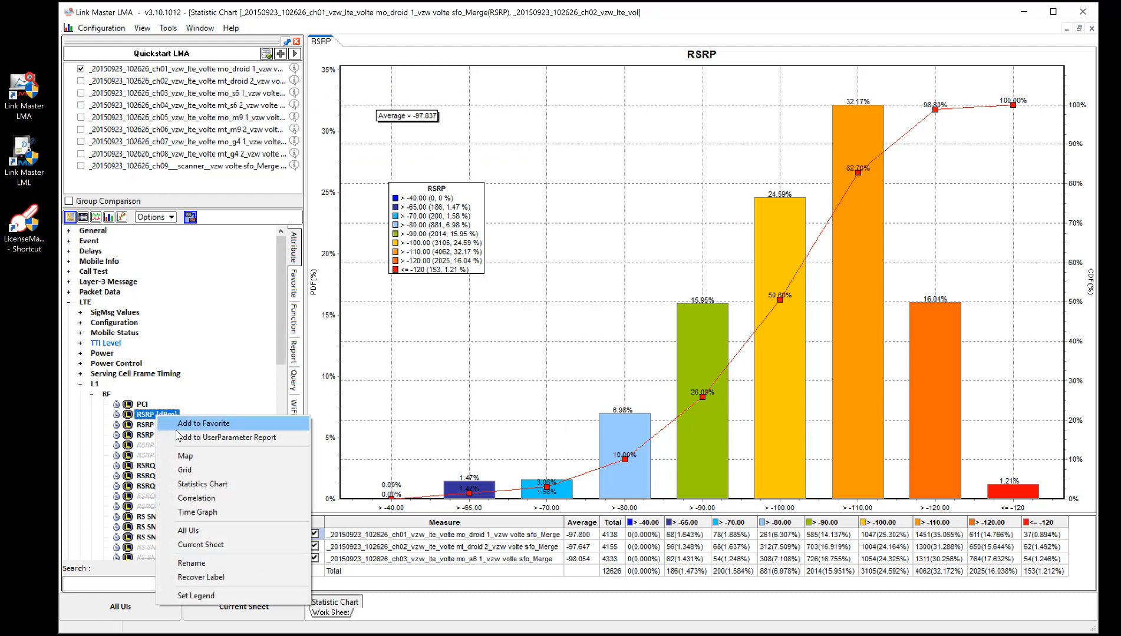
click(185, 456)
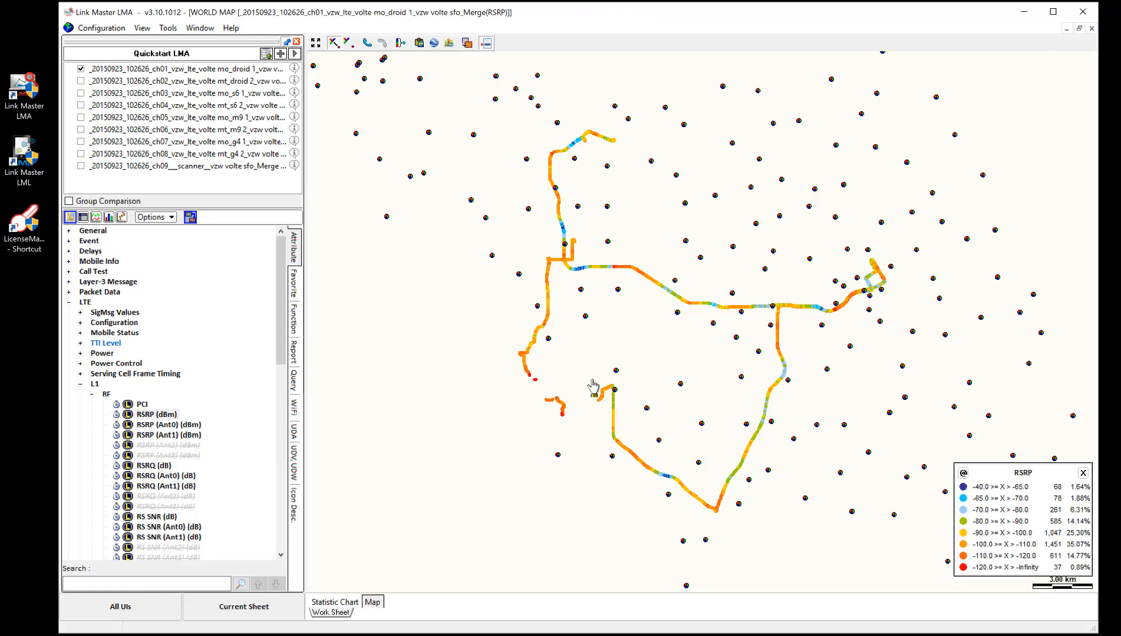
drag(592, 380, 619, 400)
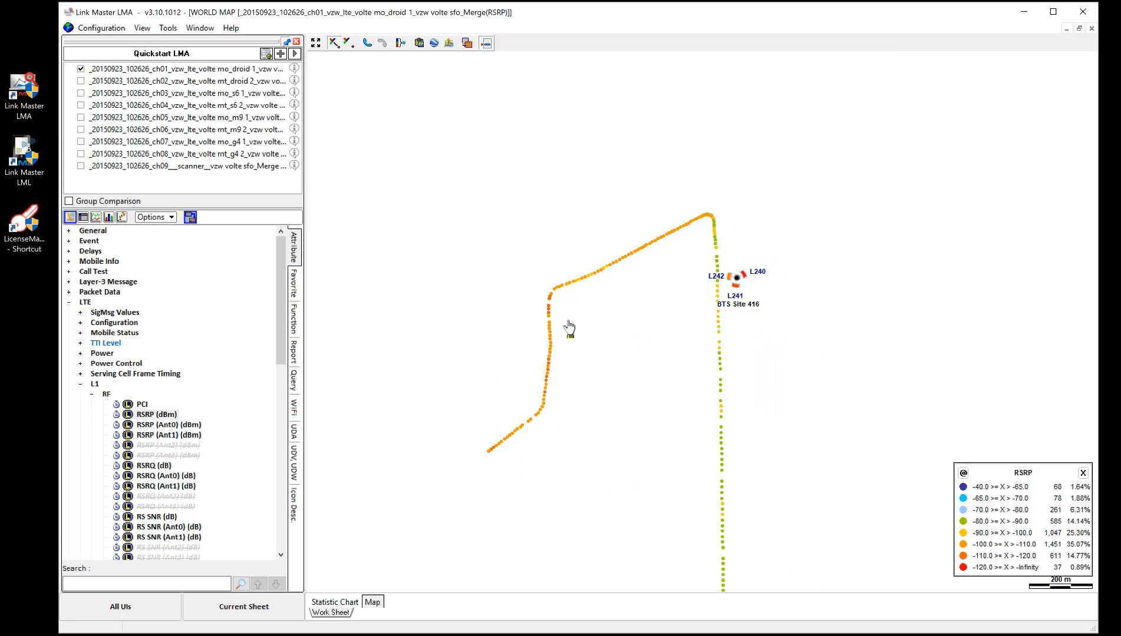
Step: Change the symbol of the -100 range in the RSRP (dBm) legend to a small hollow square and apply it to the map
right_click(168, 415)
click(207, 596)
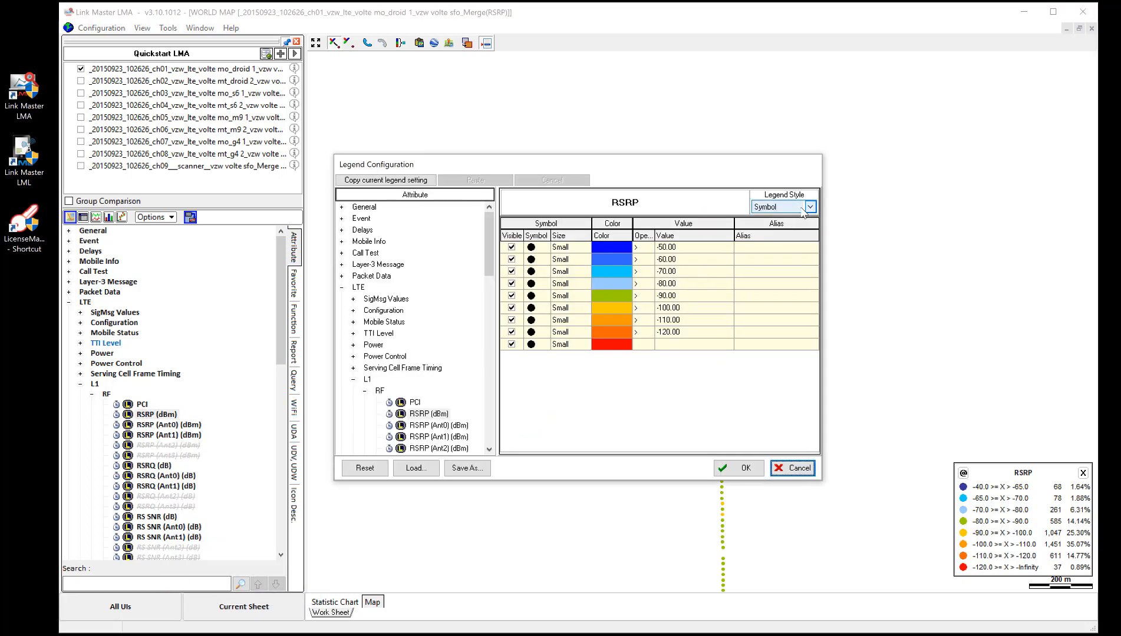
drag(729, 169, 977, 64)
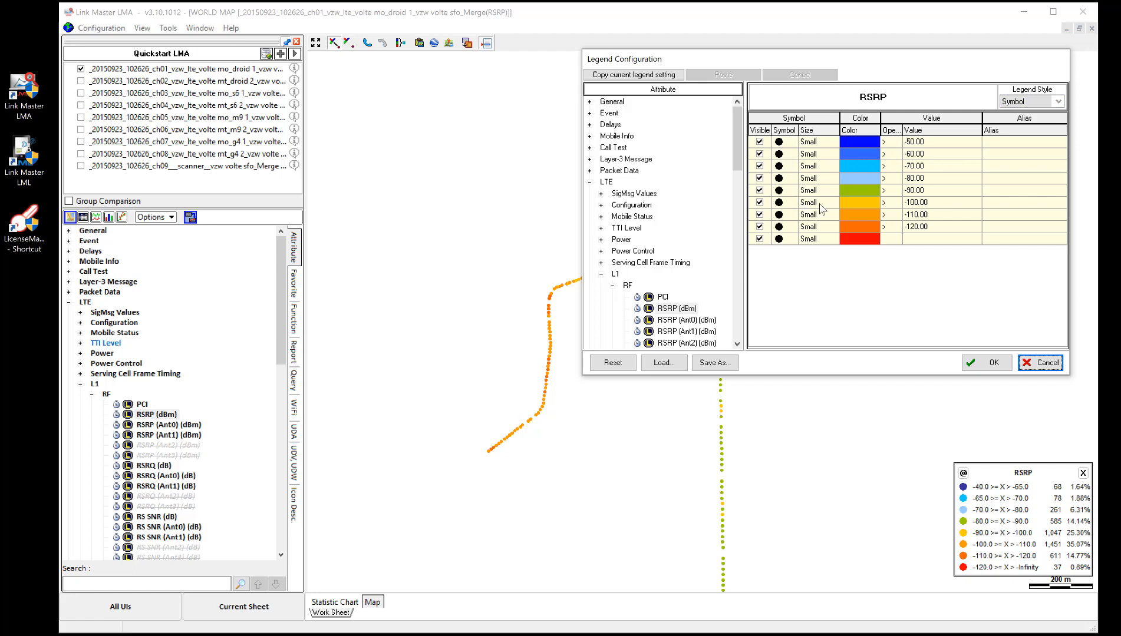
click(793, 203)
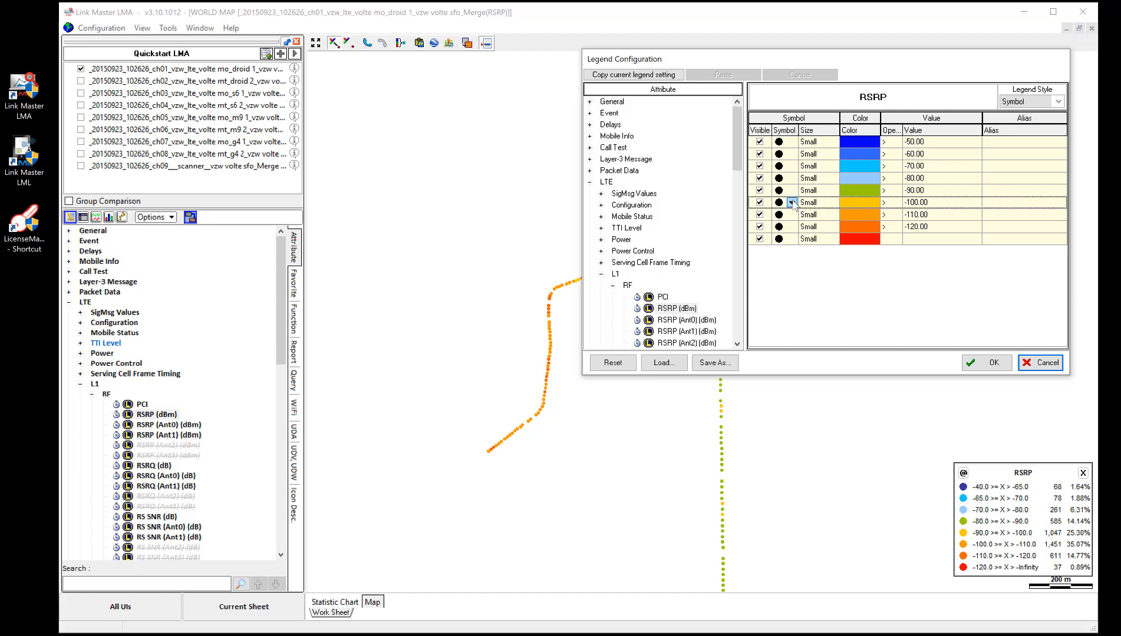
click(794, 204)
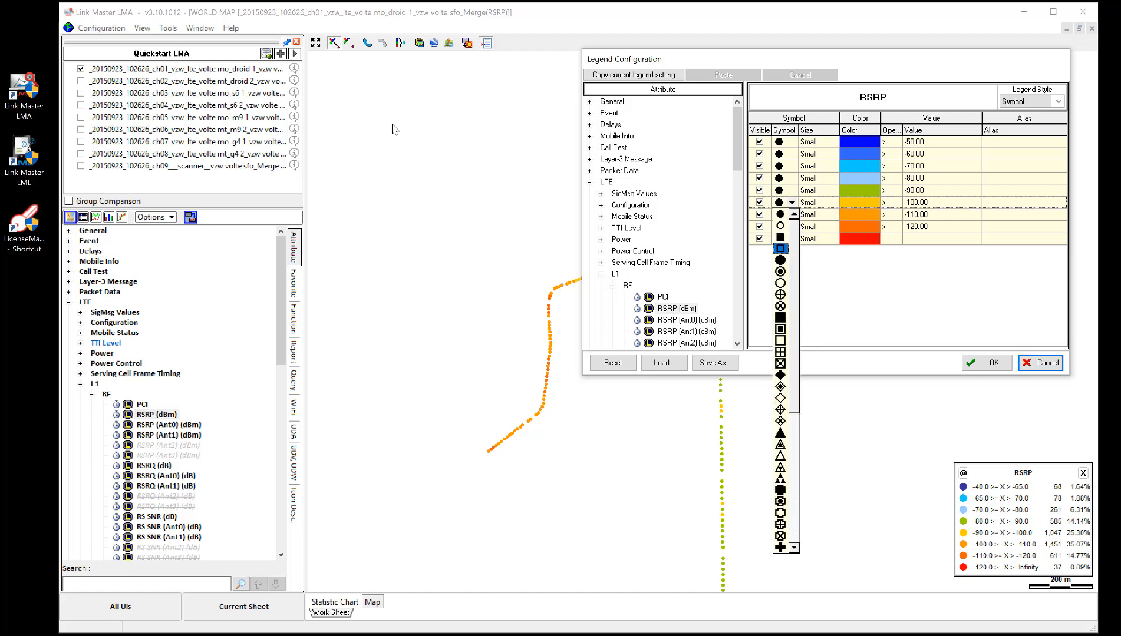
click(784, 249)
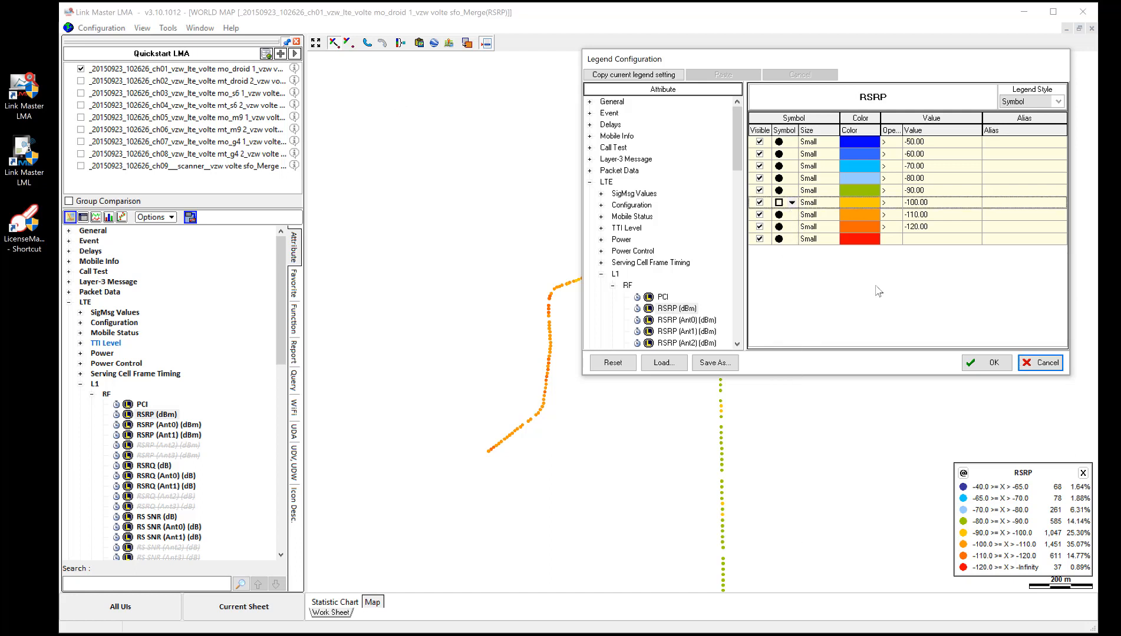
click(987, 363)
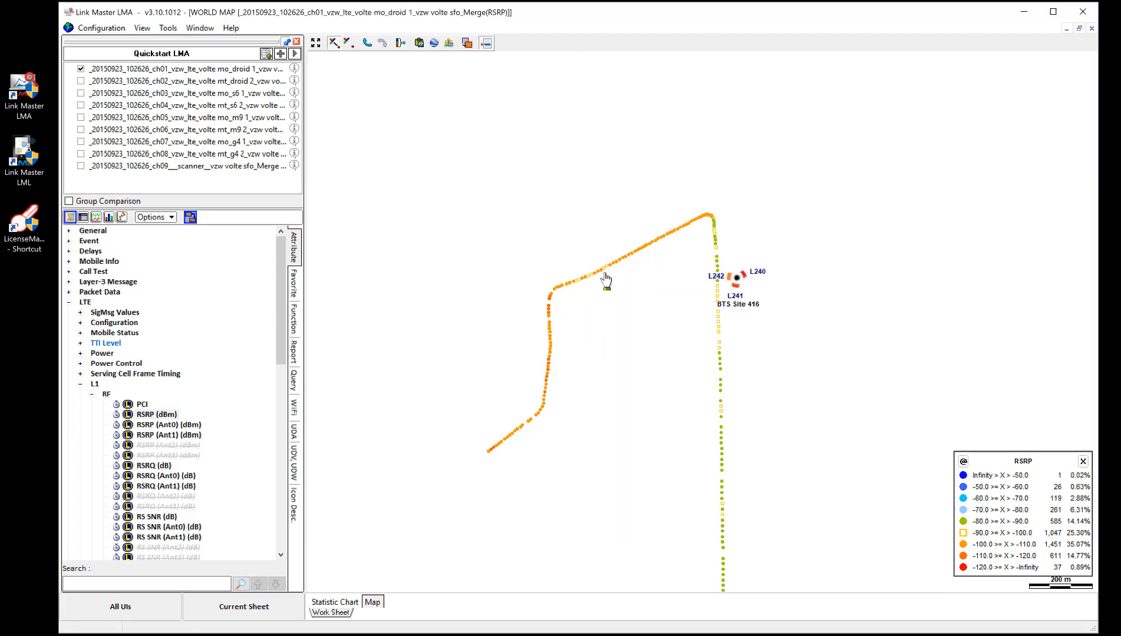
mouse_move(611, 272)
right_click(477, 136)
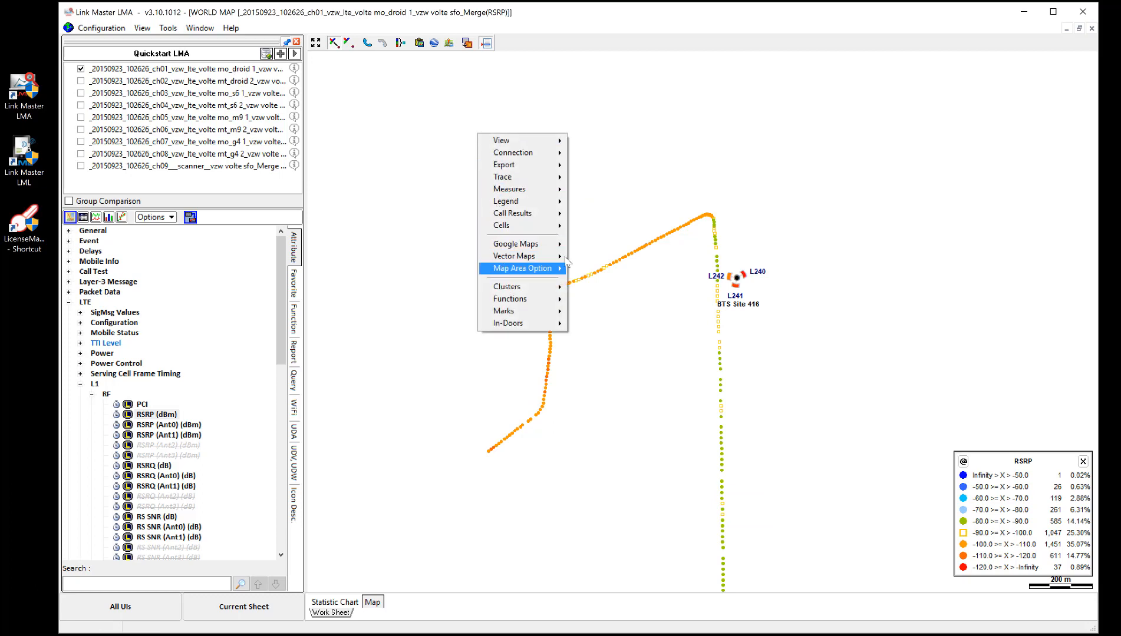
Step: Set the RSRP (dBm) legend style to Value and apply it to the map
right_click(158, 415)
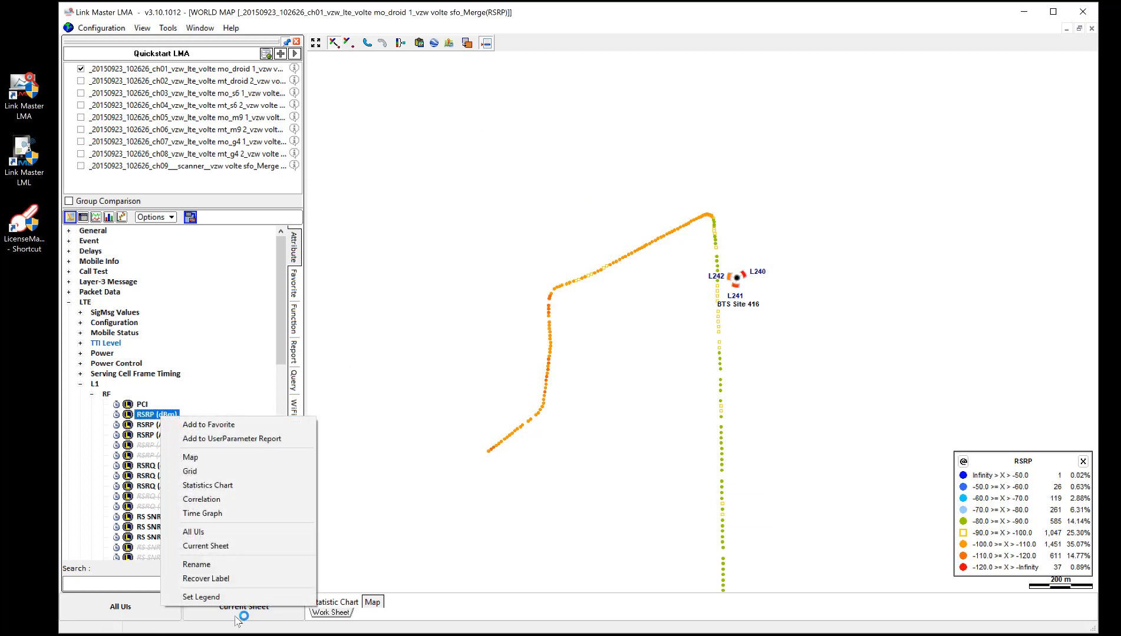
click(201, 597)
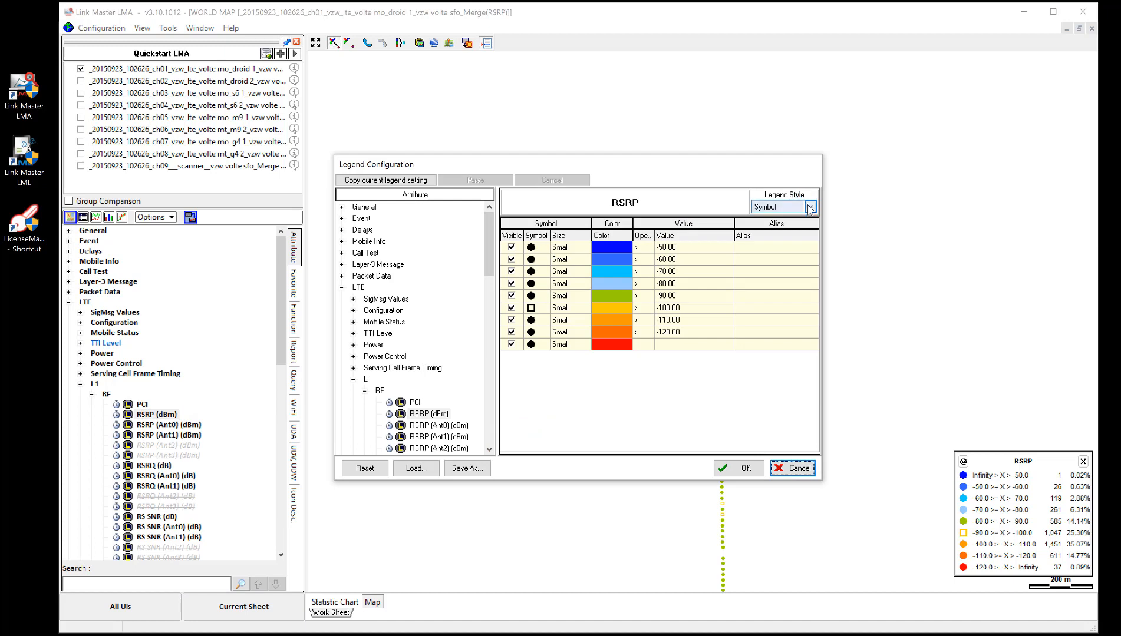
click(810, 207)
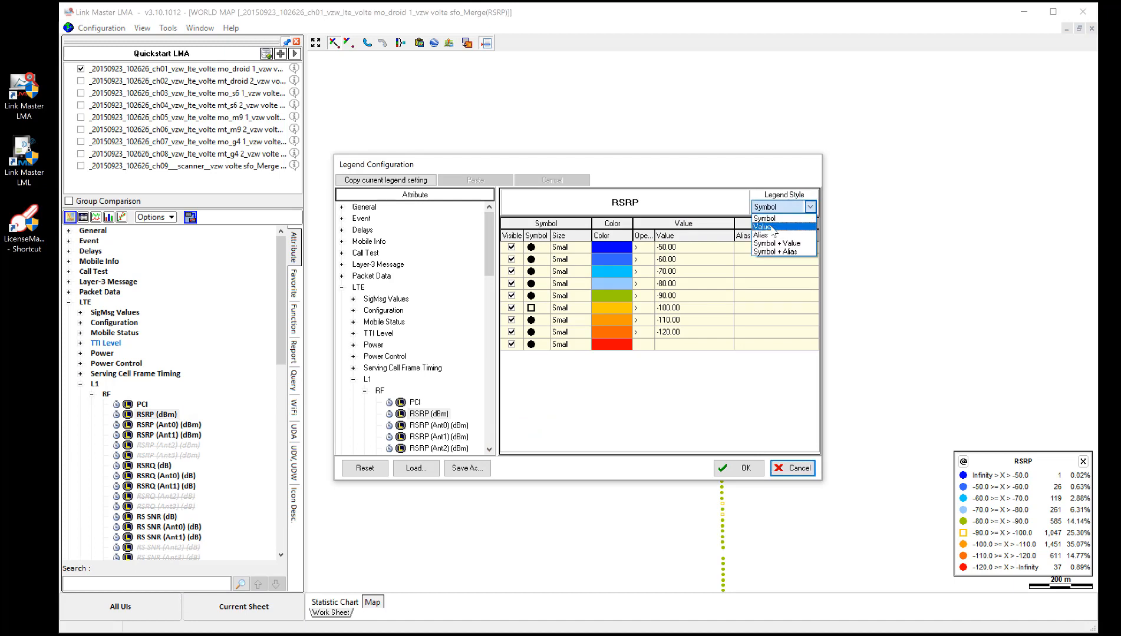
click(770, 227)
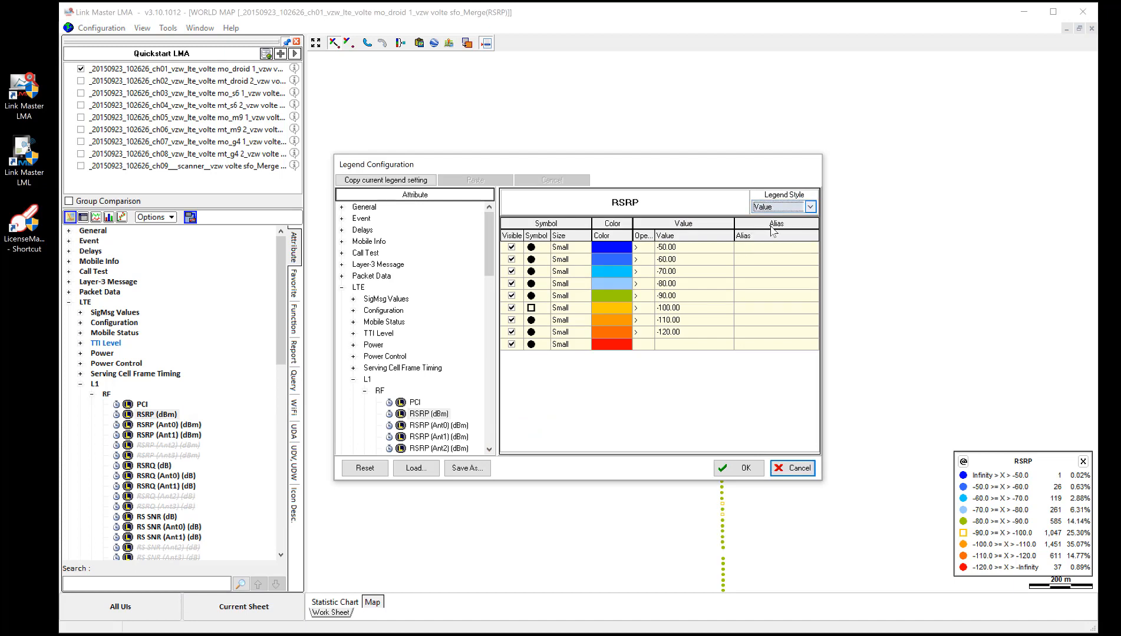
key(Return)
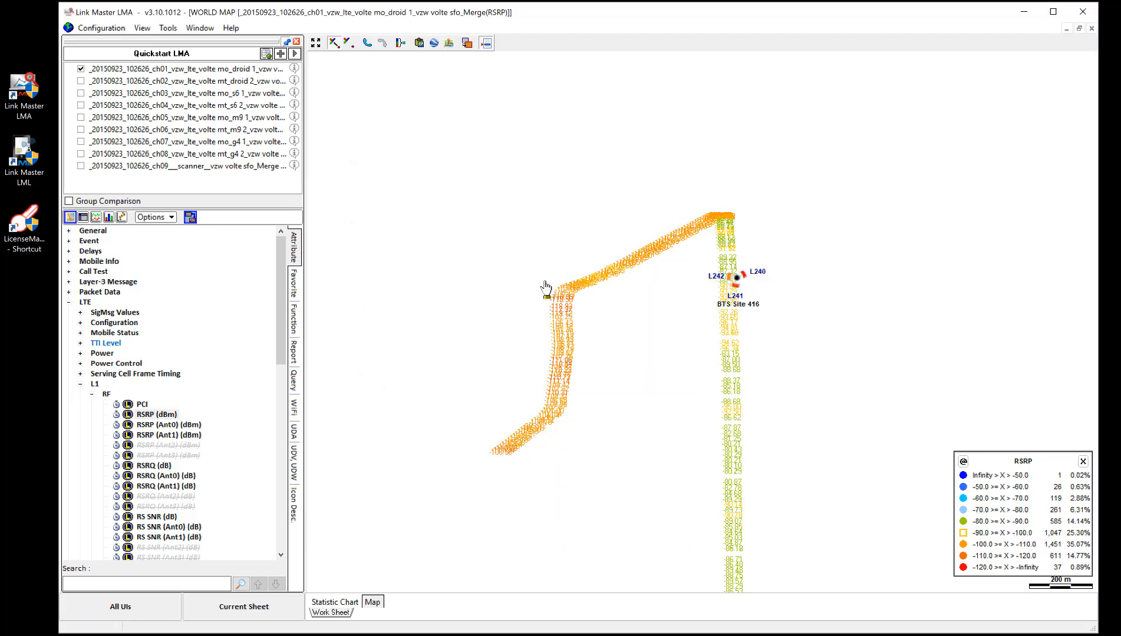
Step: Examine the RSRP values plotted along the bend and the diagonal stretch of the route
drag(544, 284, 593, 331)
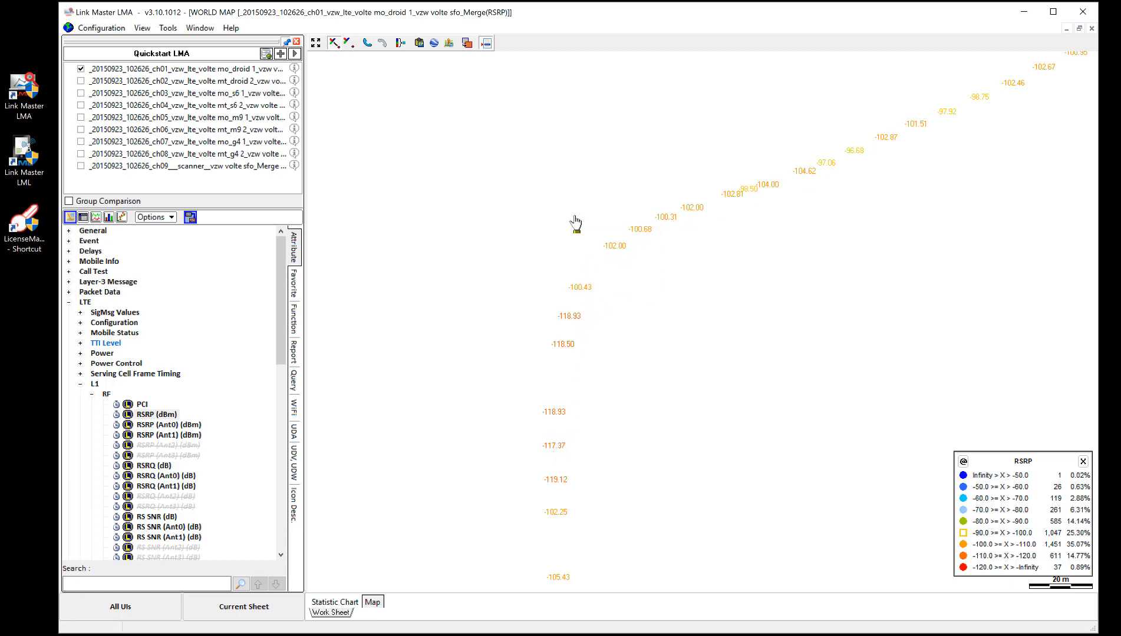
scroll(575, 223, down, 1)
drag(804, 253, 558, 328)
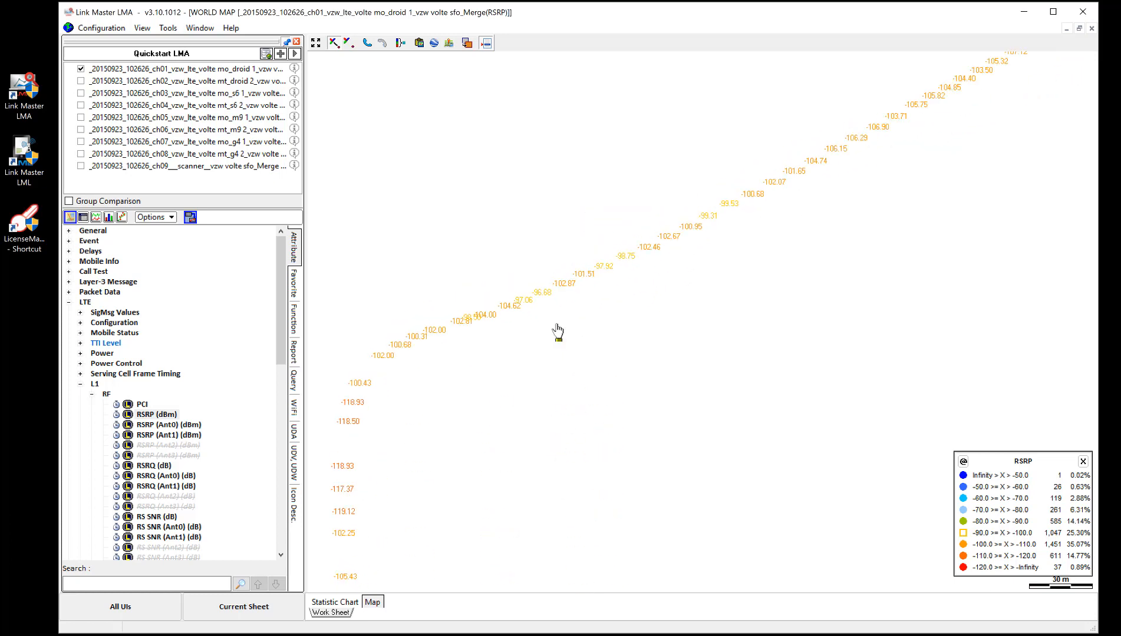
drag(828, 203, 650, 311)
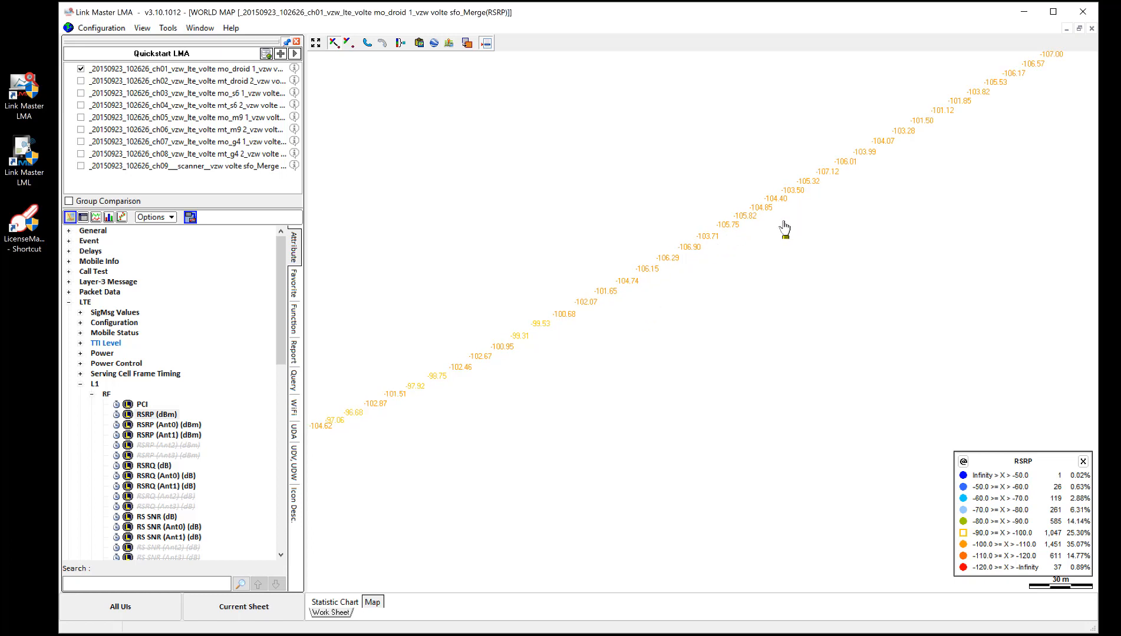
drag(783, 219, 668, 147)
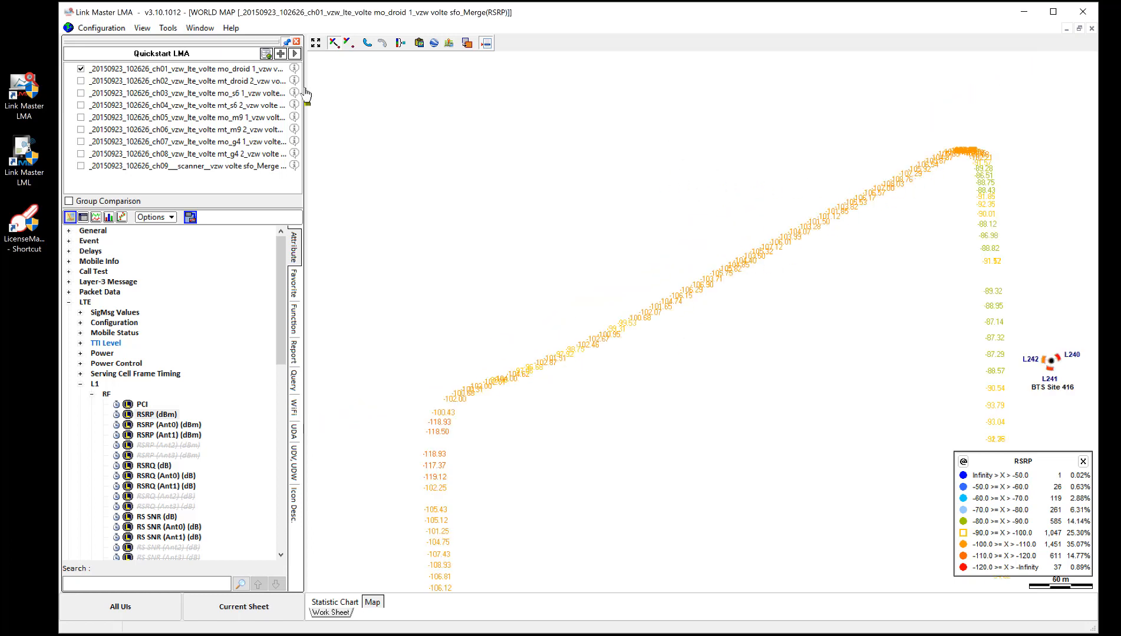
Step: Set the RSRP (dBm) legend style to Symbol + Value and apply it to the map
click(165, 415)
right_click(167, 420)
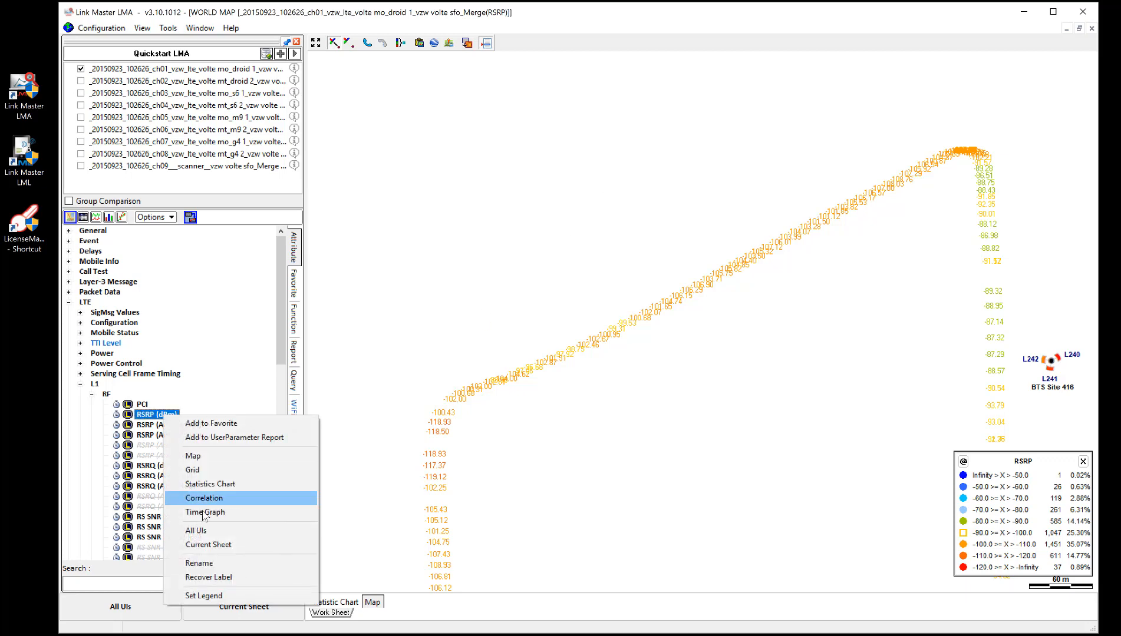
click(206, 596)
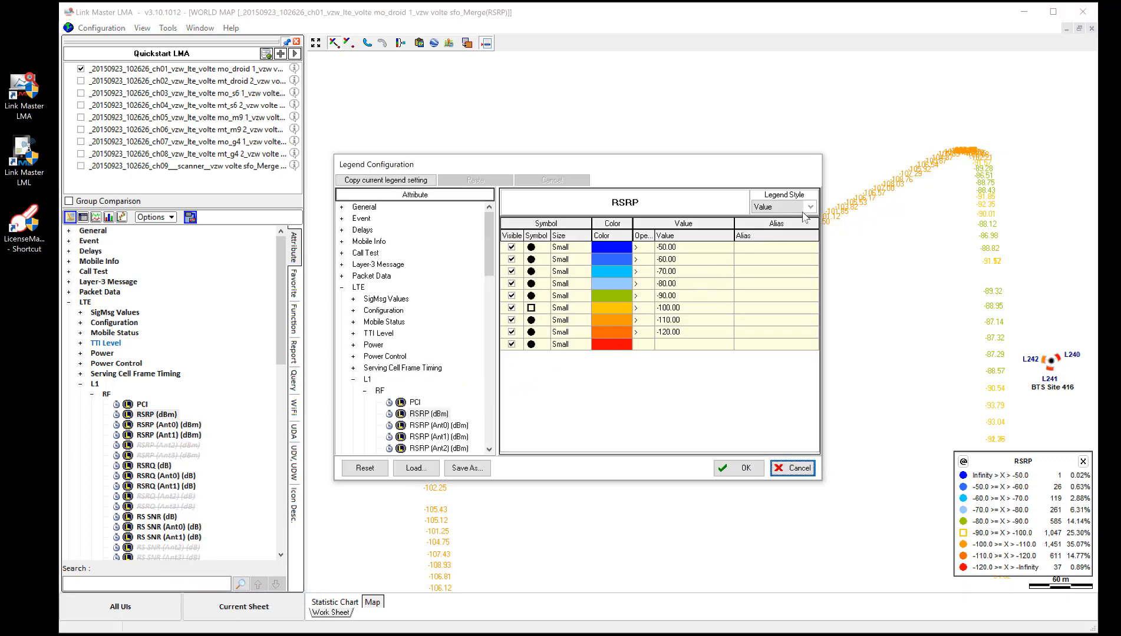
click(808, 207)
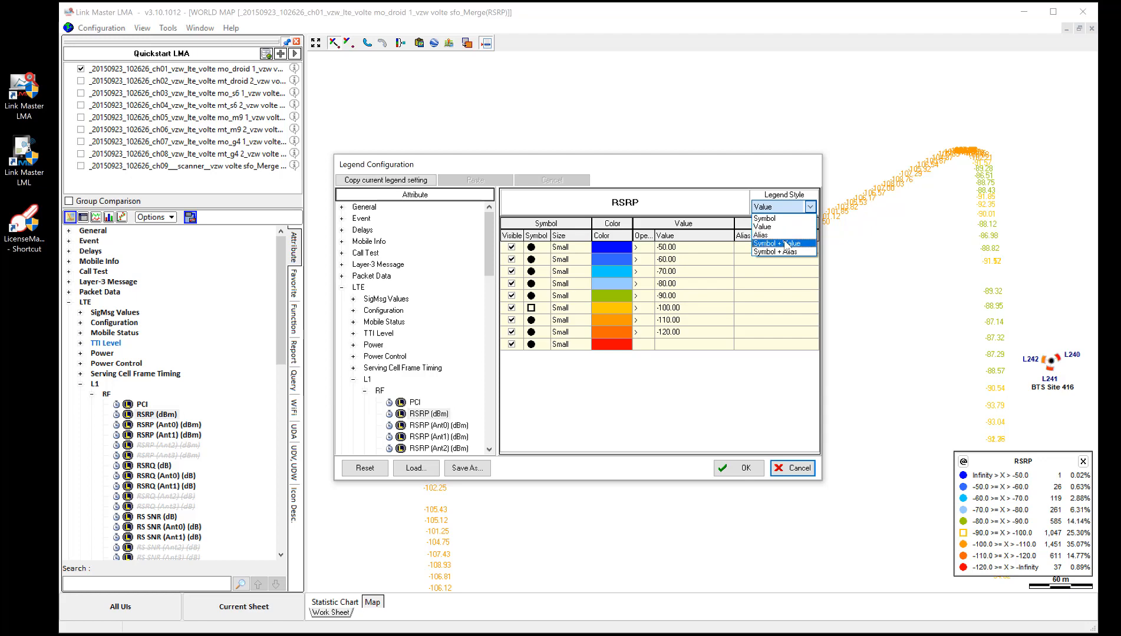
key(Return)
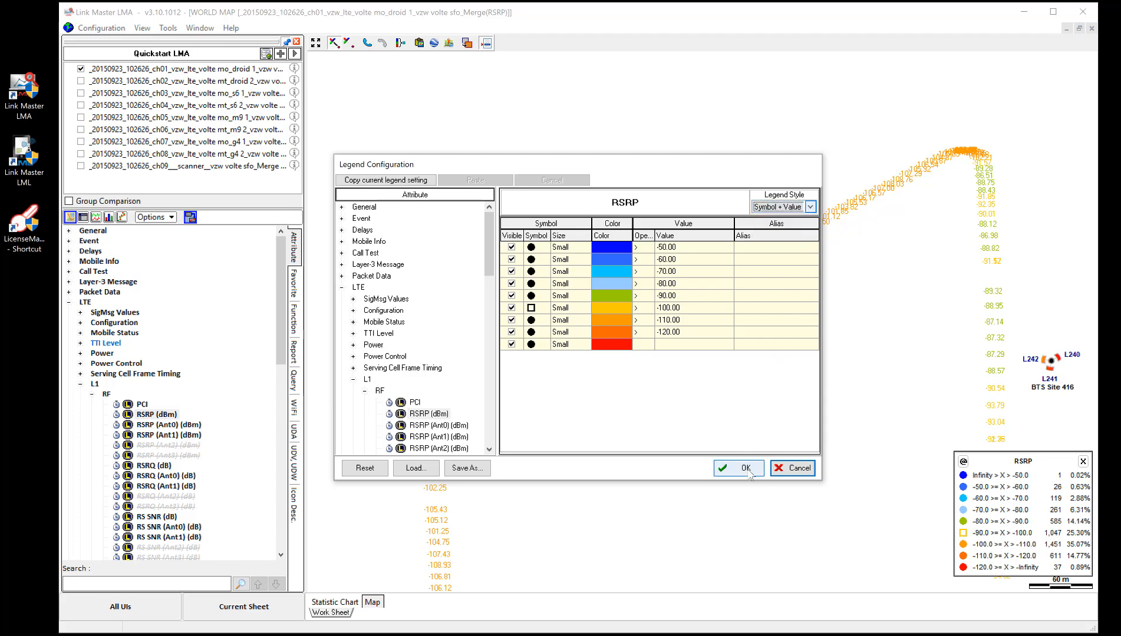
key(Return)
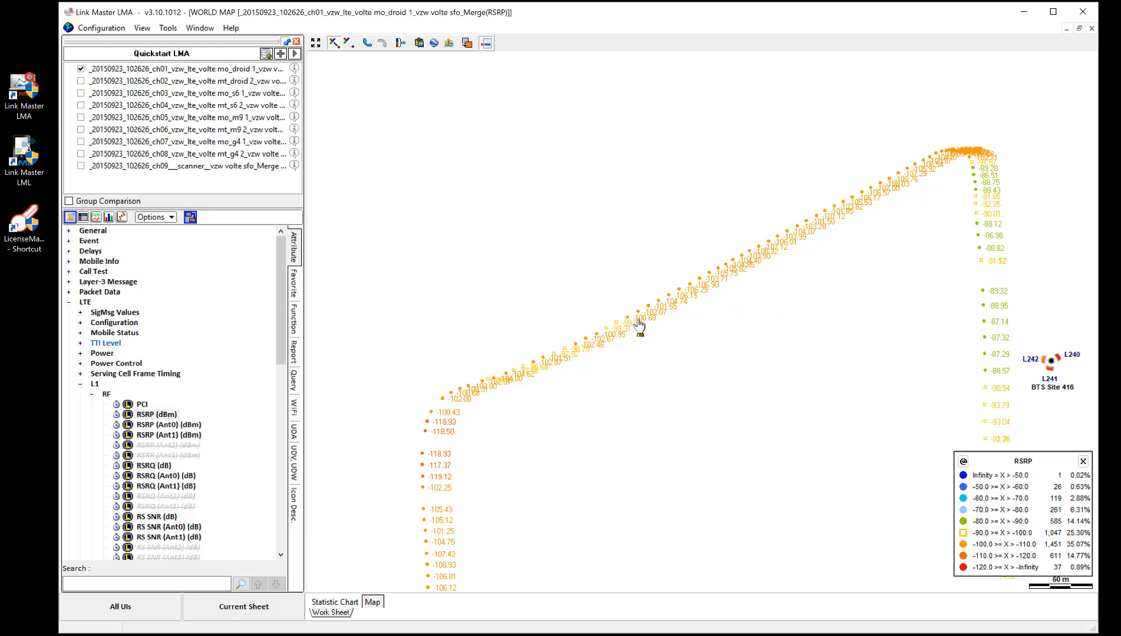
right_click(528, 216)
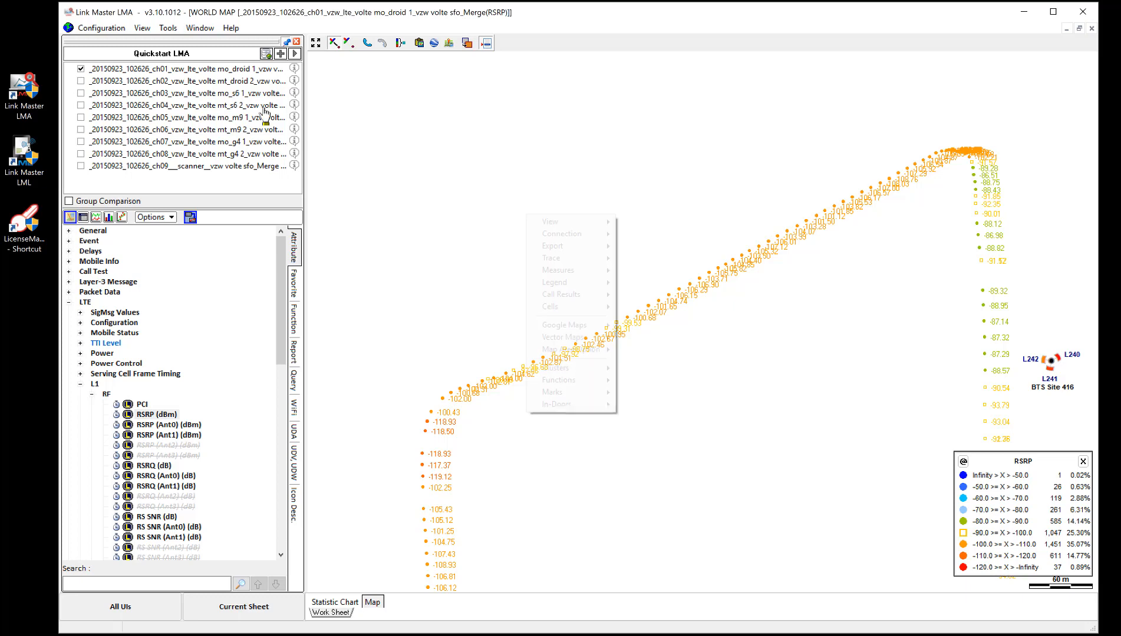
Step: Set the RSRP (dBm) legend style back to Symbol and apply it to the map
click(166, 412)
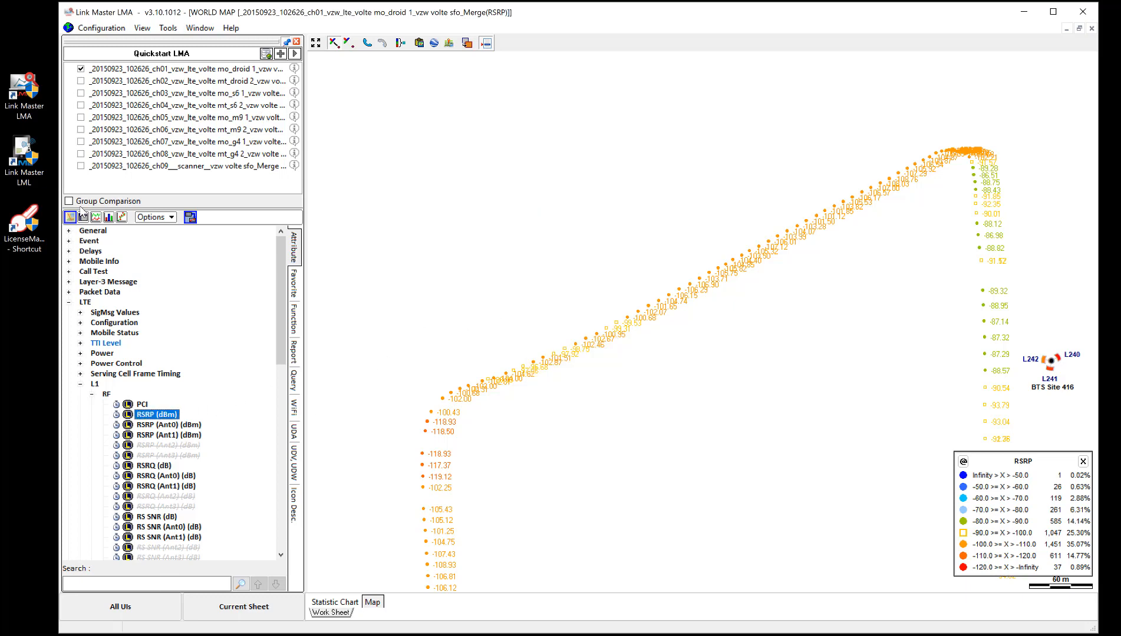
right_click(166, 412)
click(188, 590)
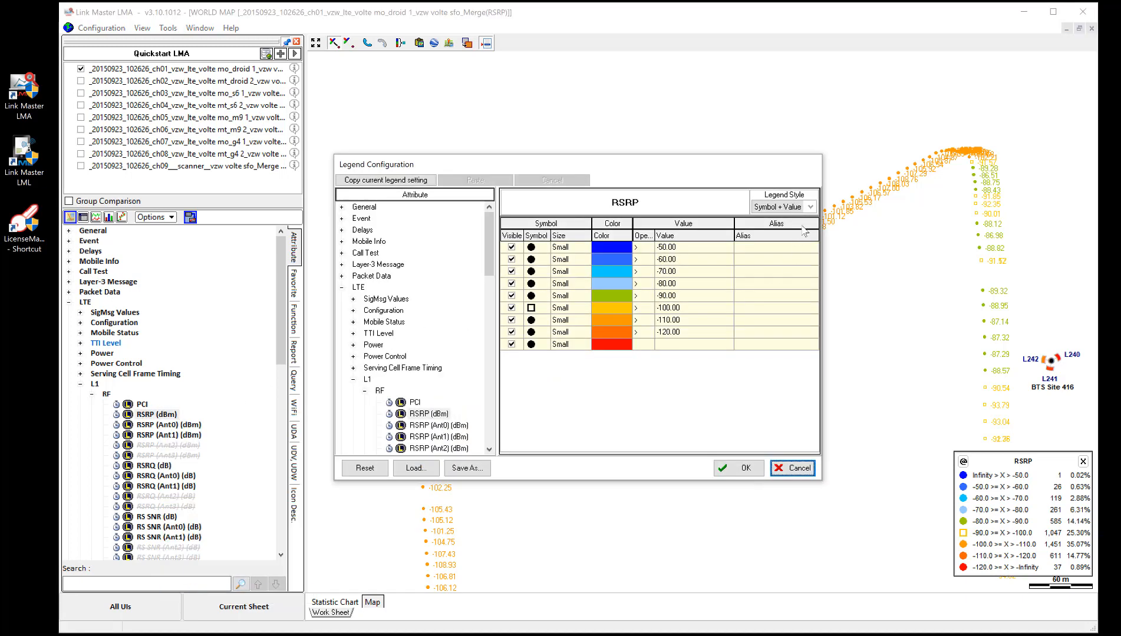
click(806, 207)
click(776, 219)
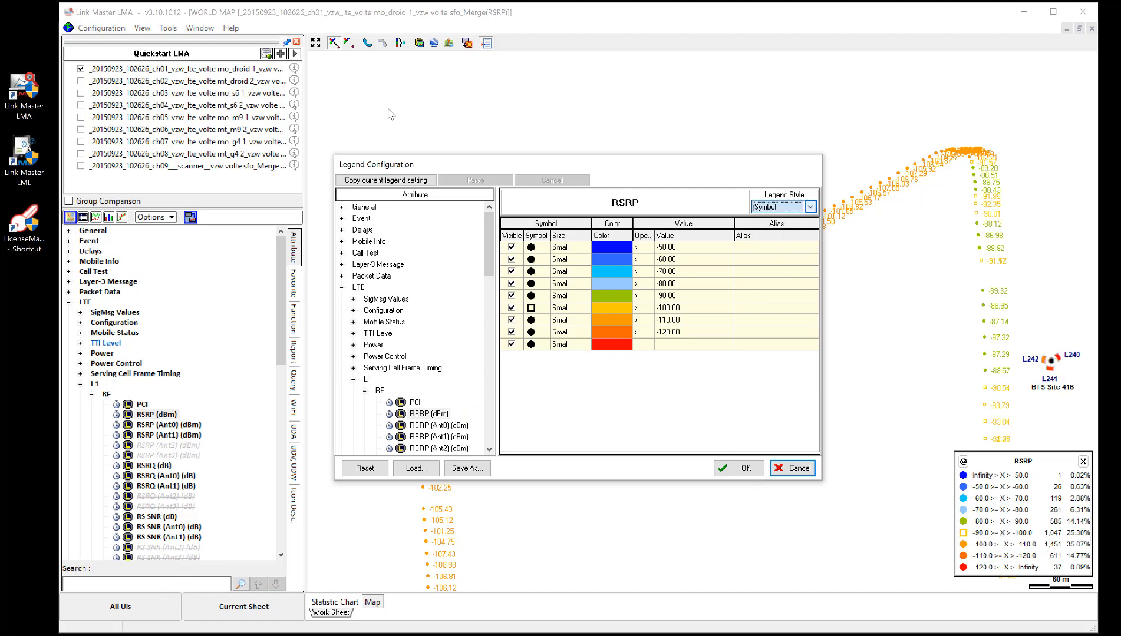
click(740, 469)
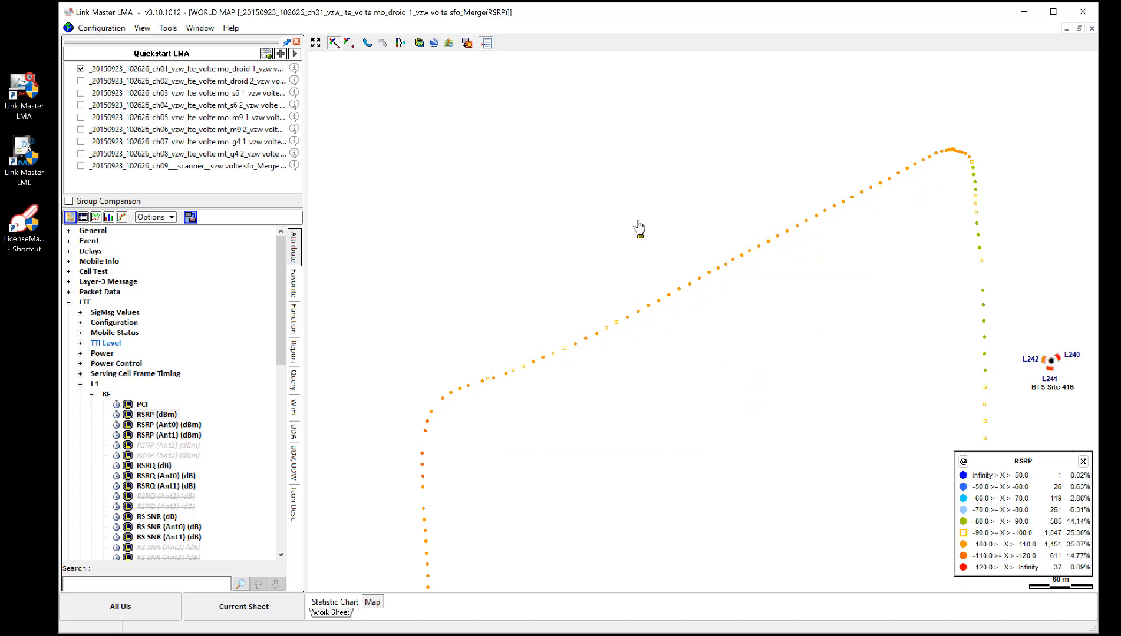
Step: Set the symbol size of the -100 range in the RSRP (dBm) legend to Large and apply it to the map
right_click(156, 413)
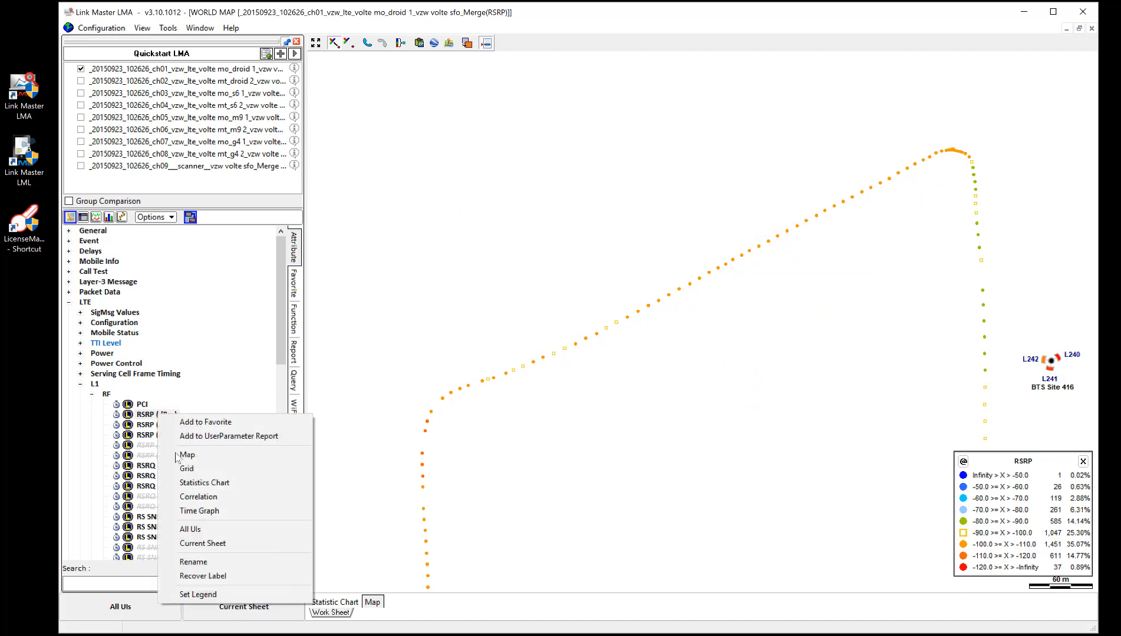
click(206, 594)
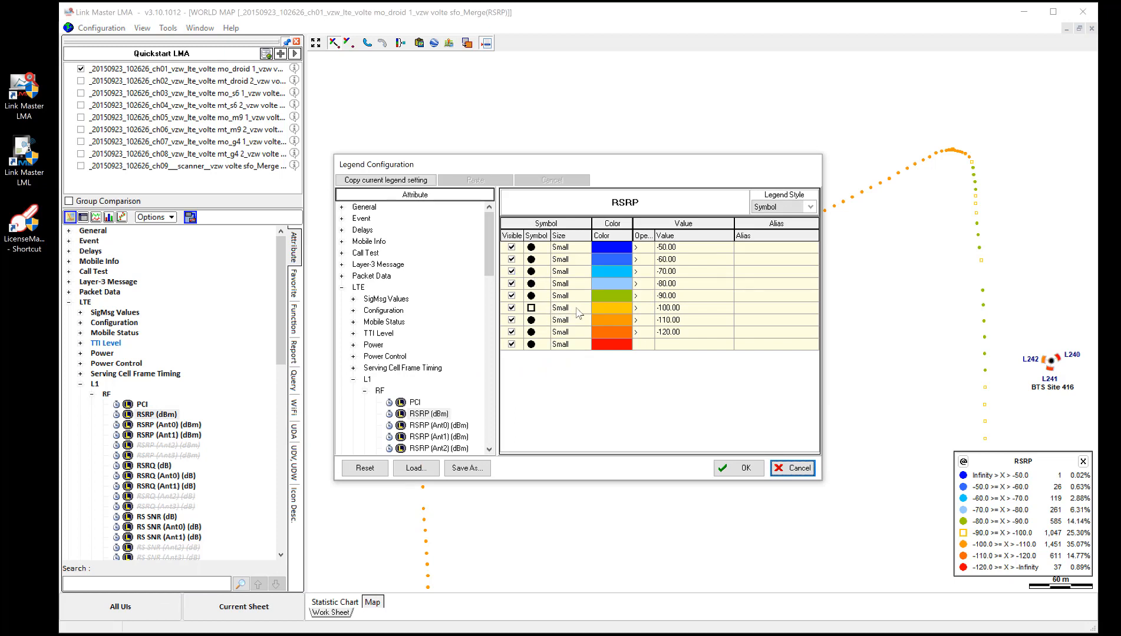
click(576, 309)
click(585, 309)
click(570, 334)
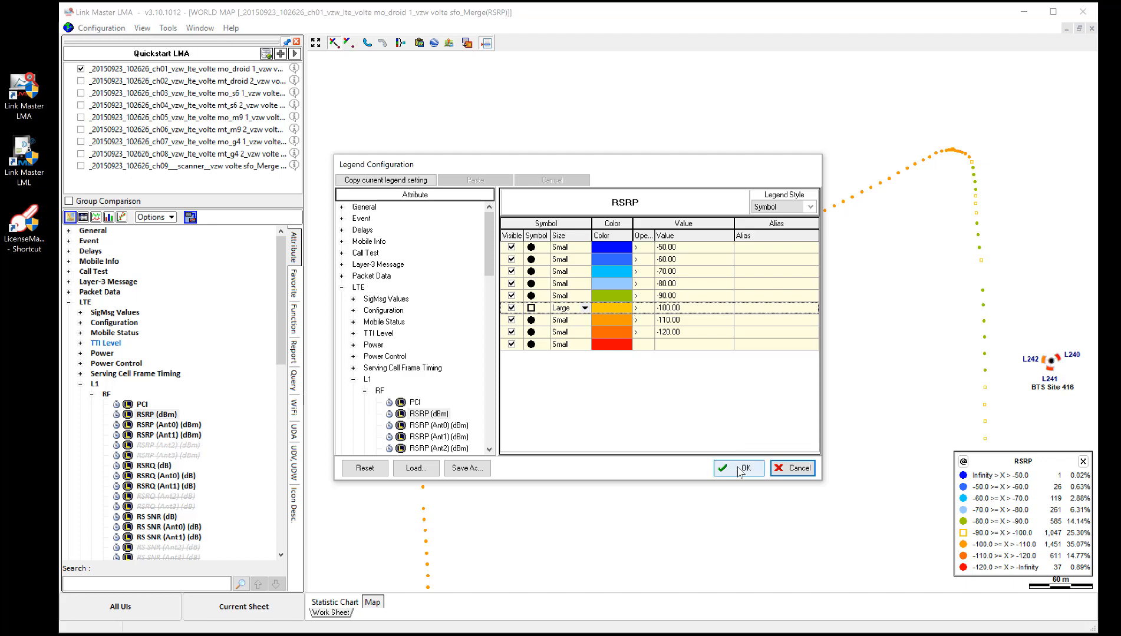
click(741, 468)
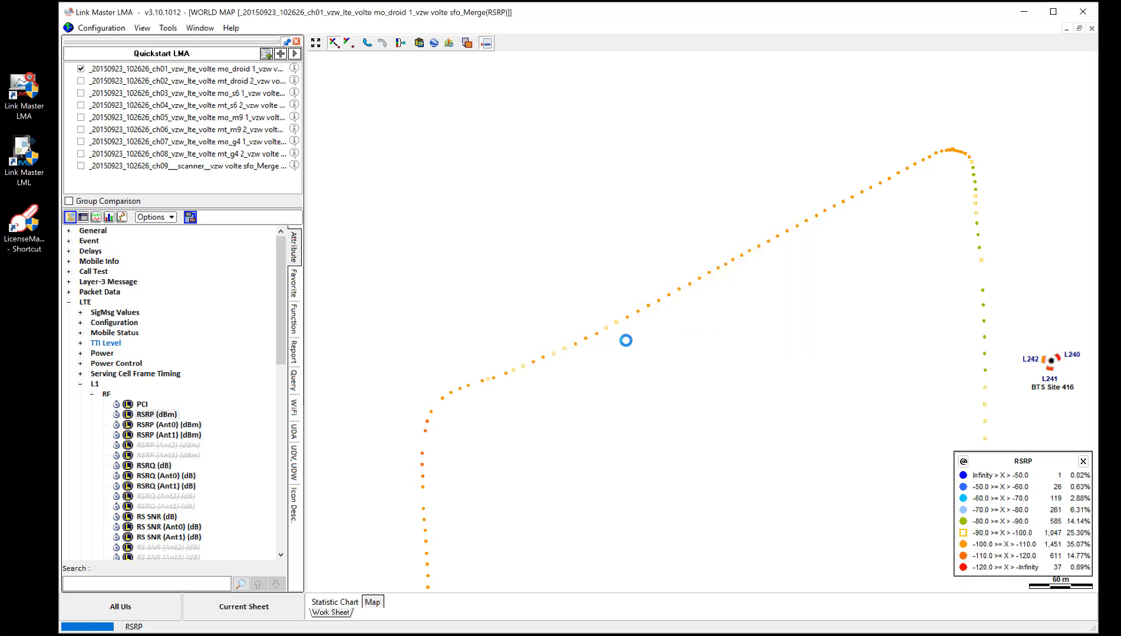
mouse_move(616, 327)
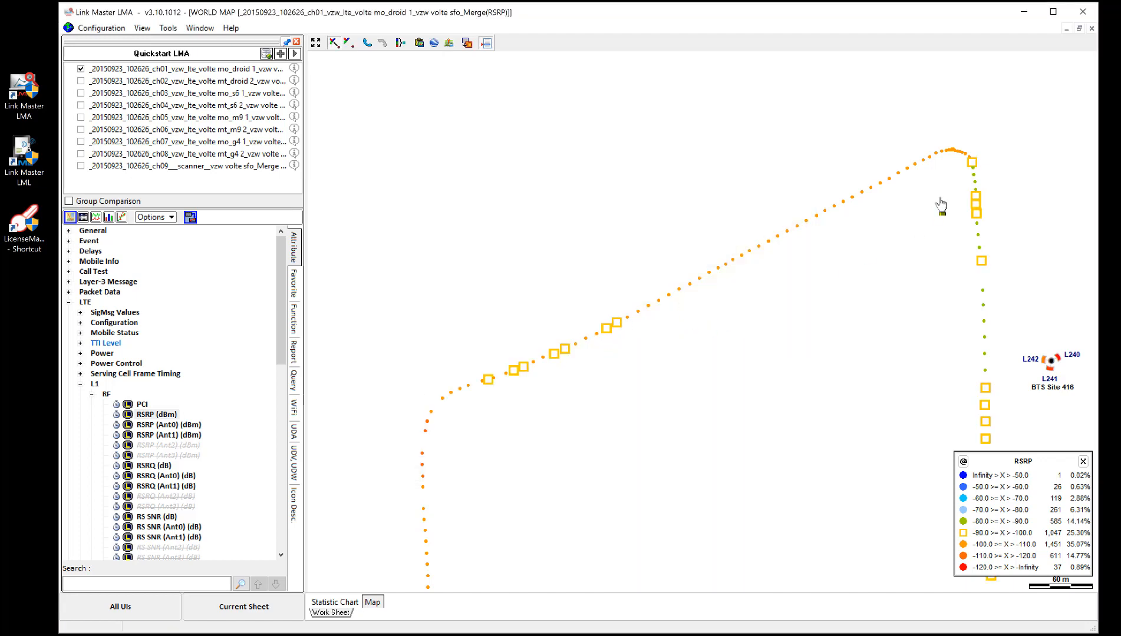
mouse_move(973, 178)
Step: Hide the -100 and -110 ranges in the RSRP (dBm) legend and apply it to the map
right_click(151, 417)
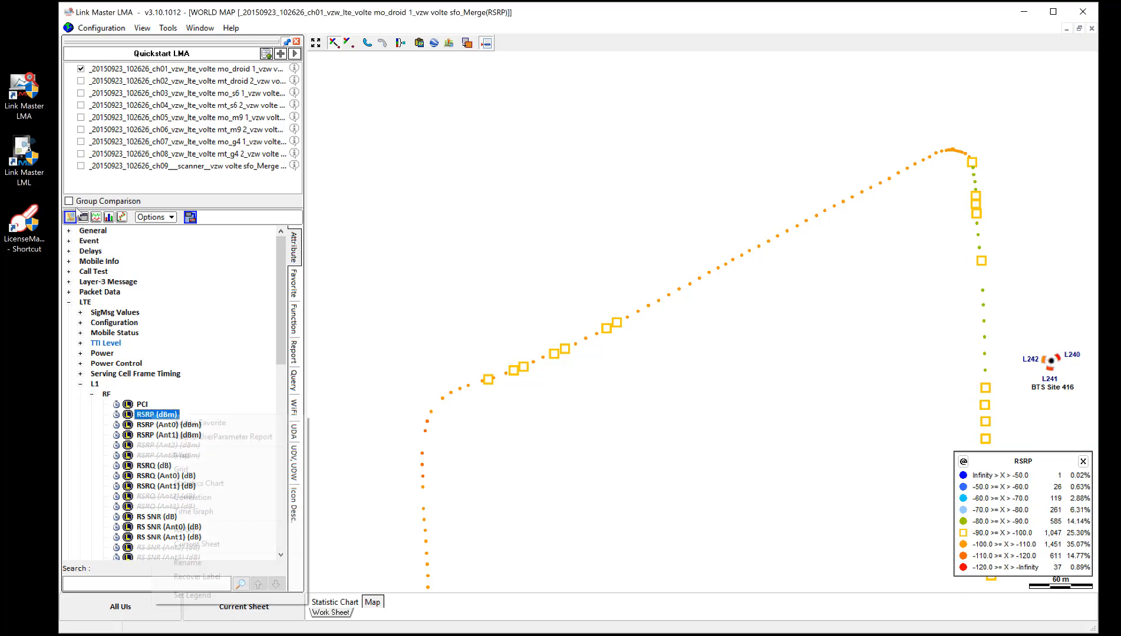
click(194, 594)
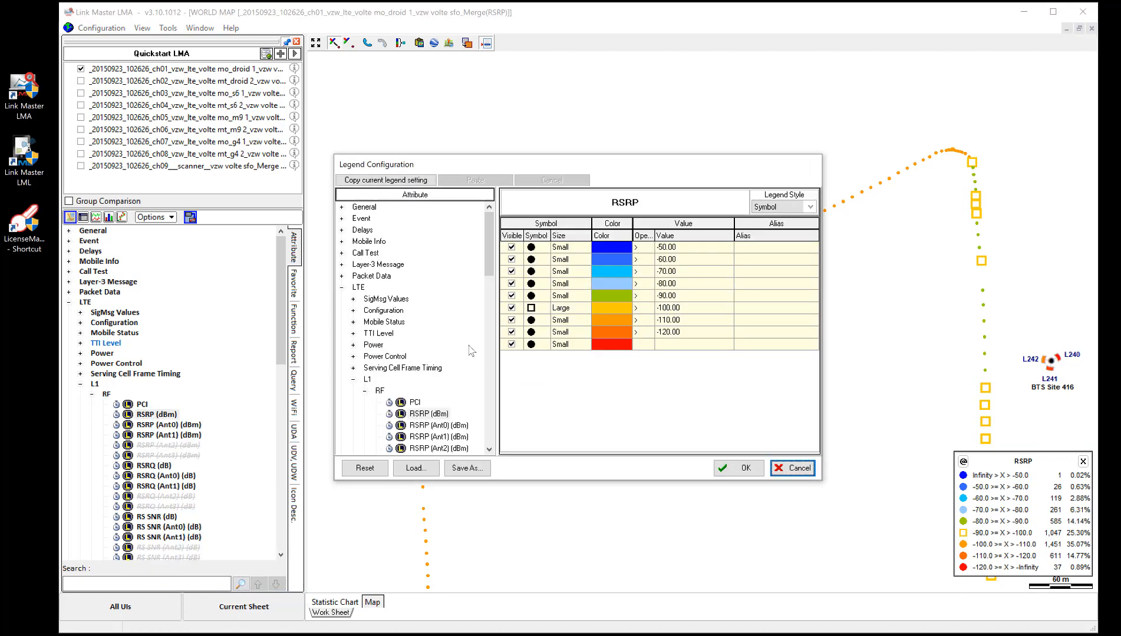
click(511, 308)
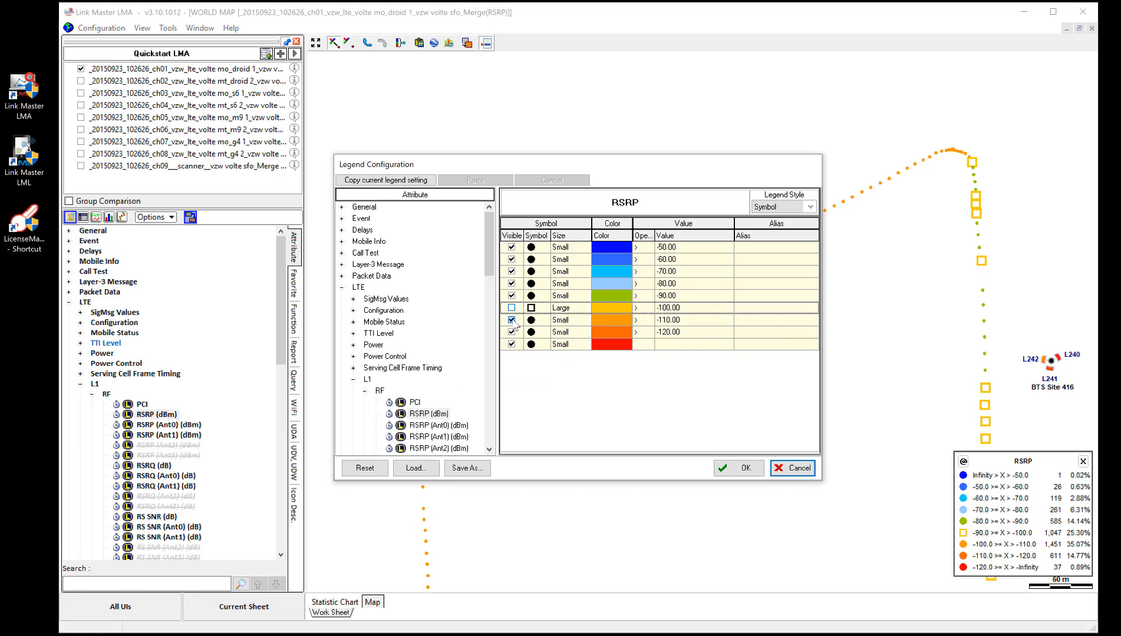
click(511, 320)
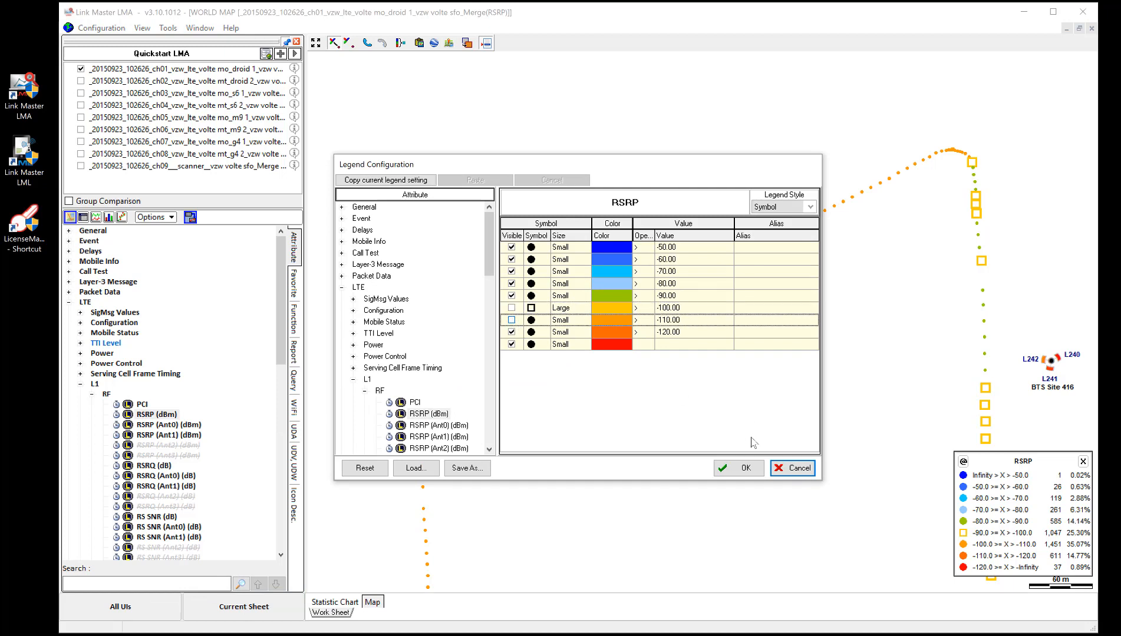
click(736, 468)
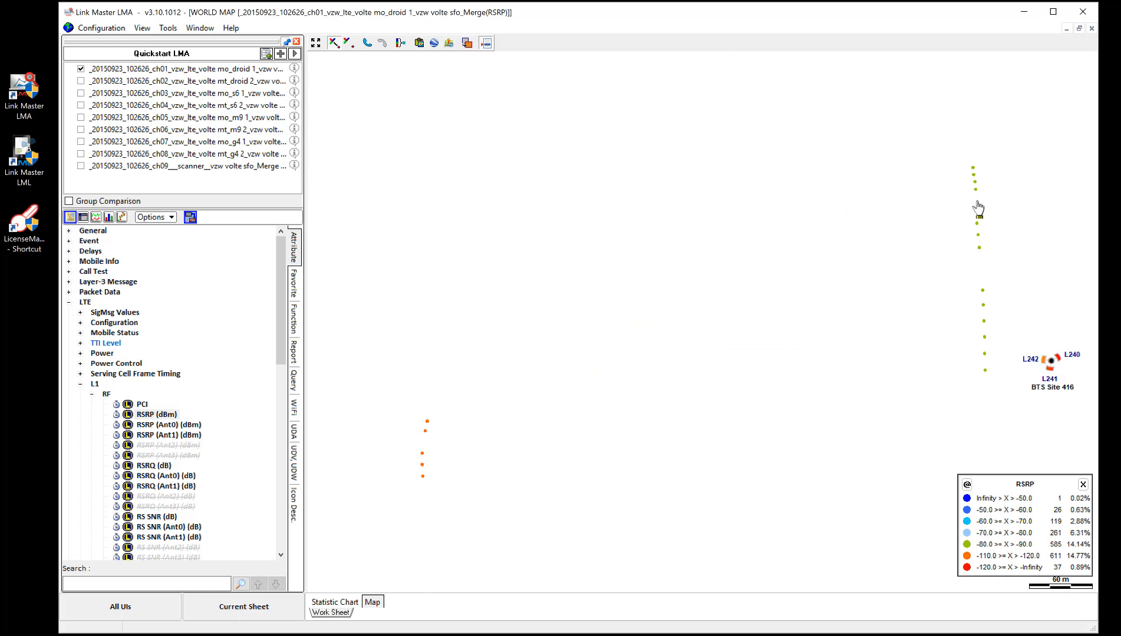
Step: Make the -100 and -110 ranges visible again in the RSRP (dBm) legend and apply it to the map
mouse_move(974, 184)
right_click(152, 417)
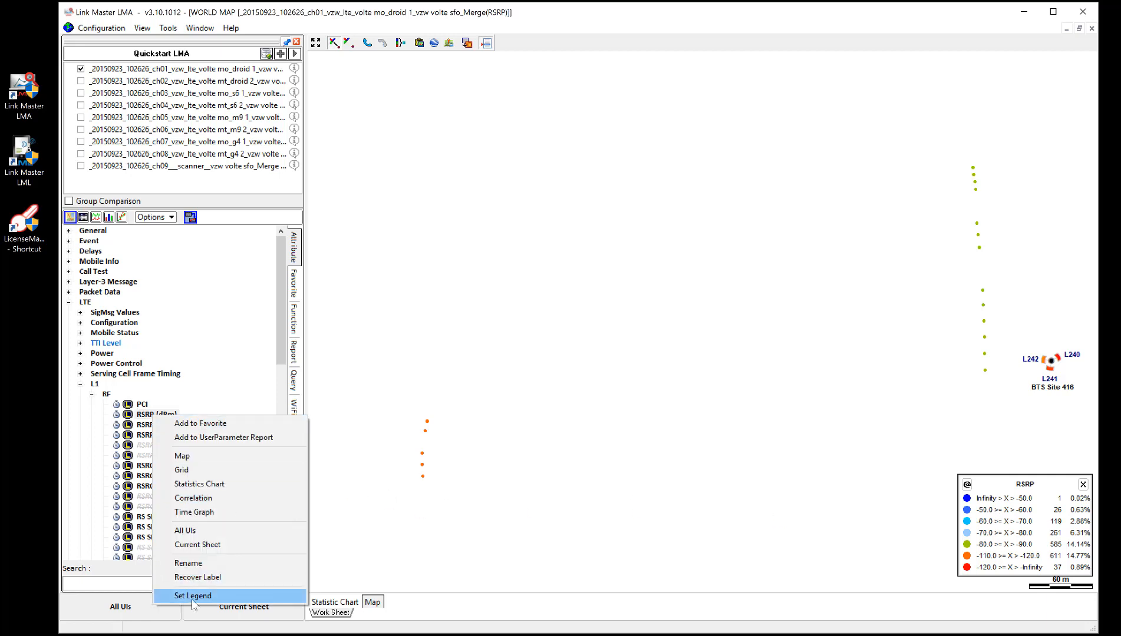
click(216, 594)
click(511, 308)
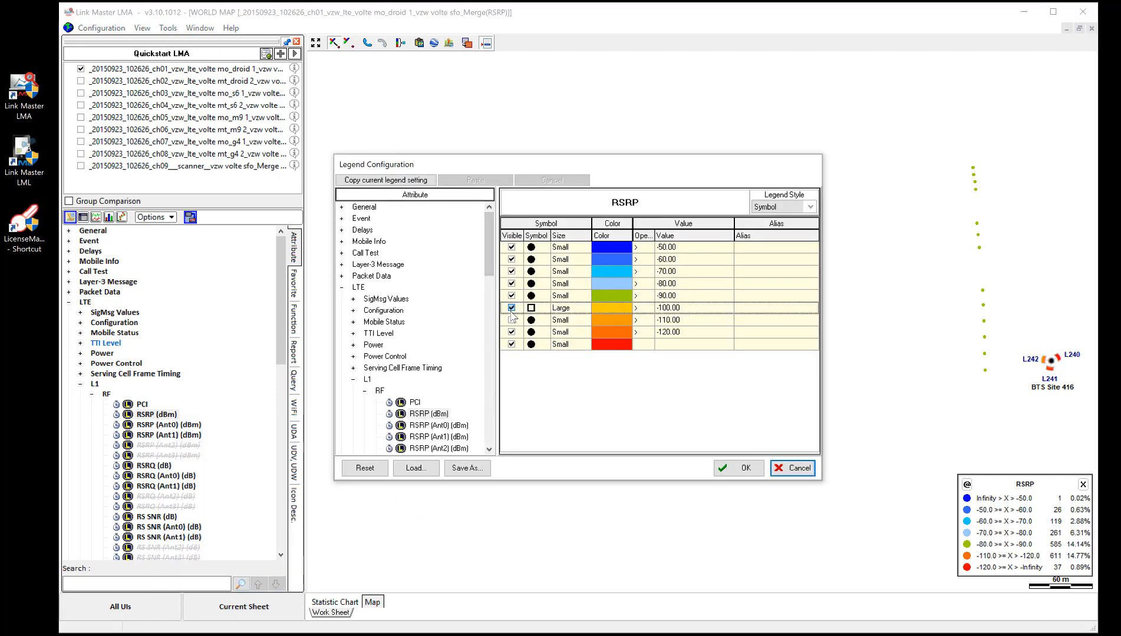
click(512, 321)
click(738, 467)
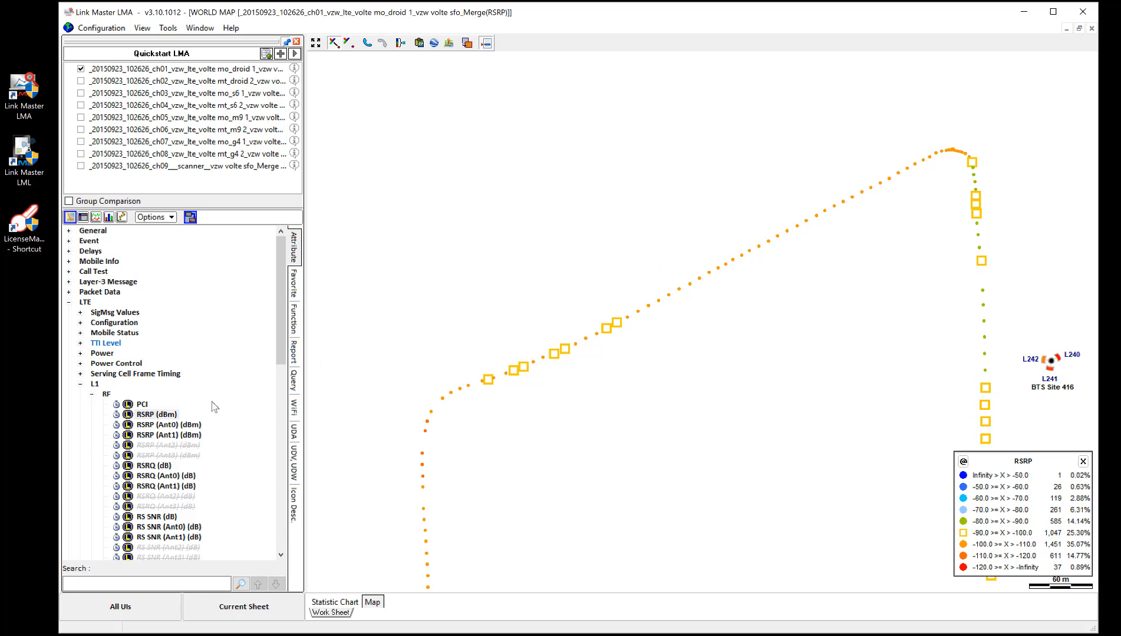
Step: Check the legend settings available for the PCI attribute and leave them without changes
click(164, 415)
right_click(164, 416)
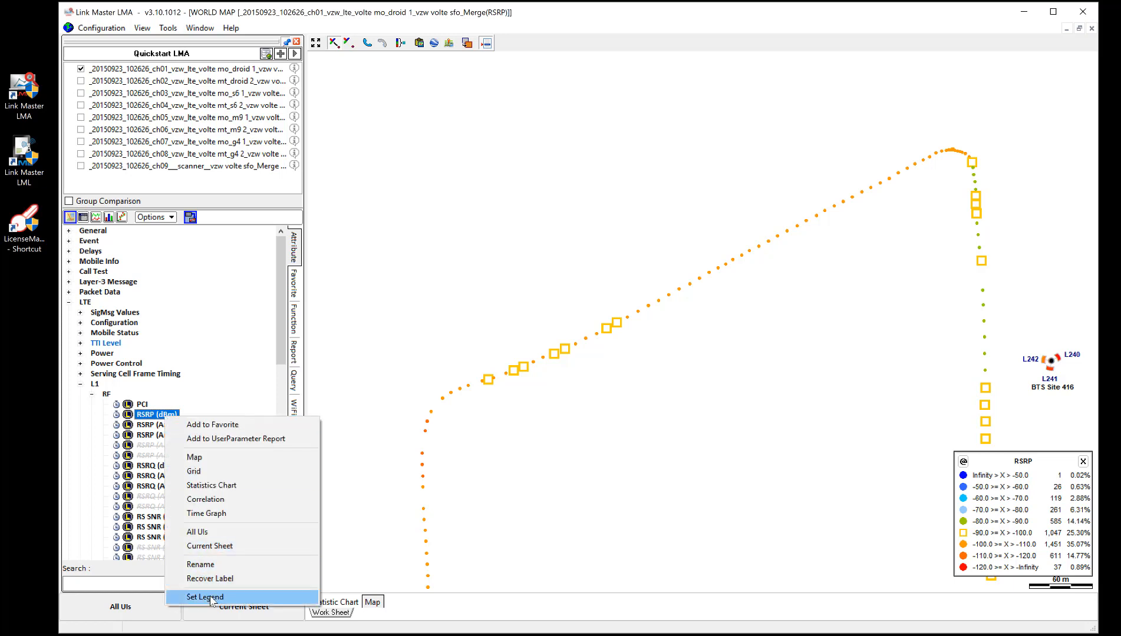
click(144, 406)
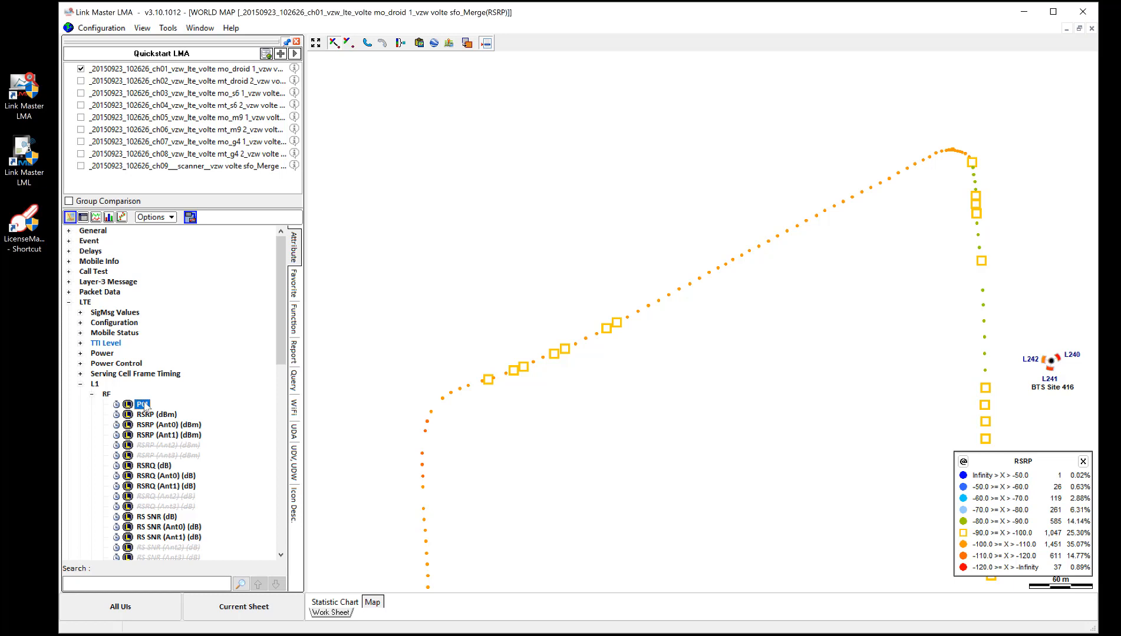
right_click(145, 408)
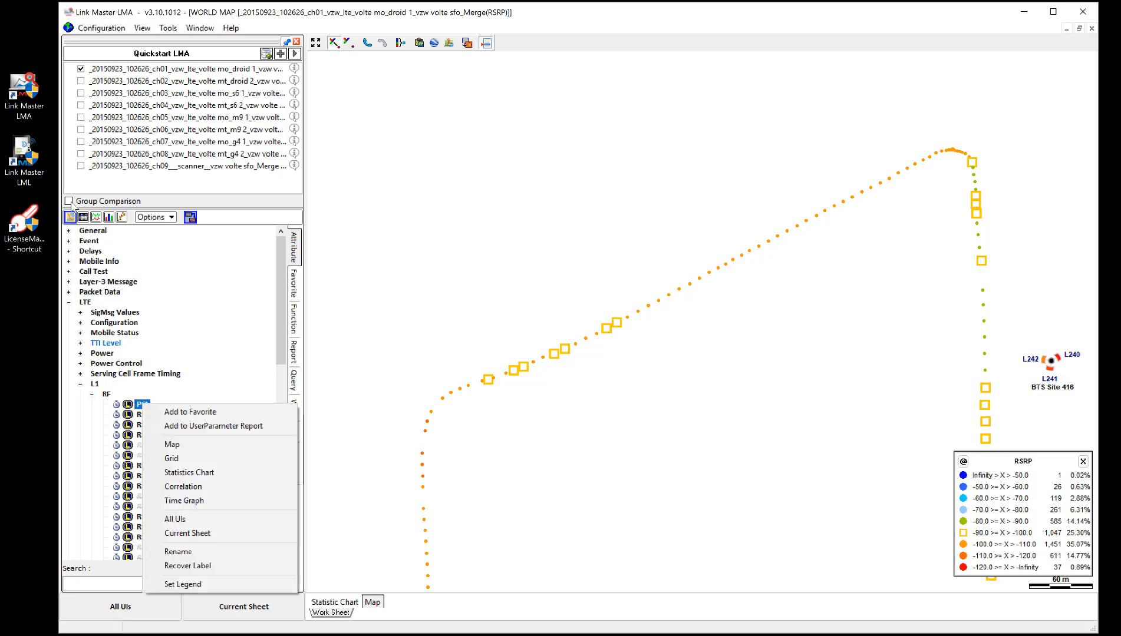
click(181, 584)
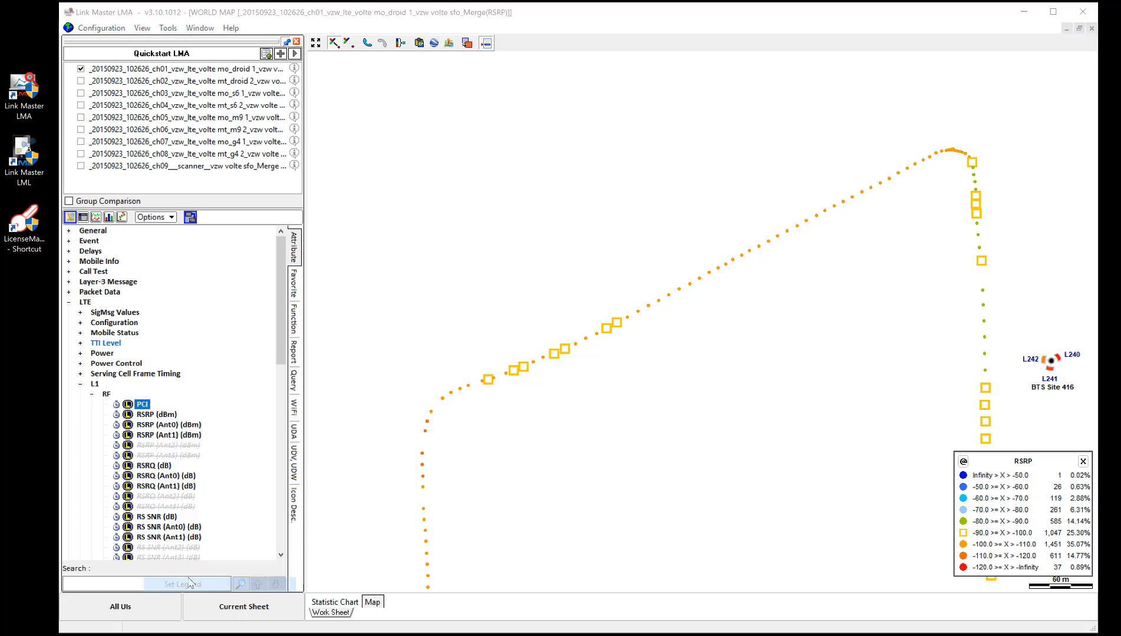
click(793, 468)
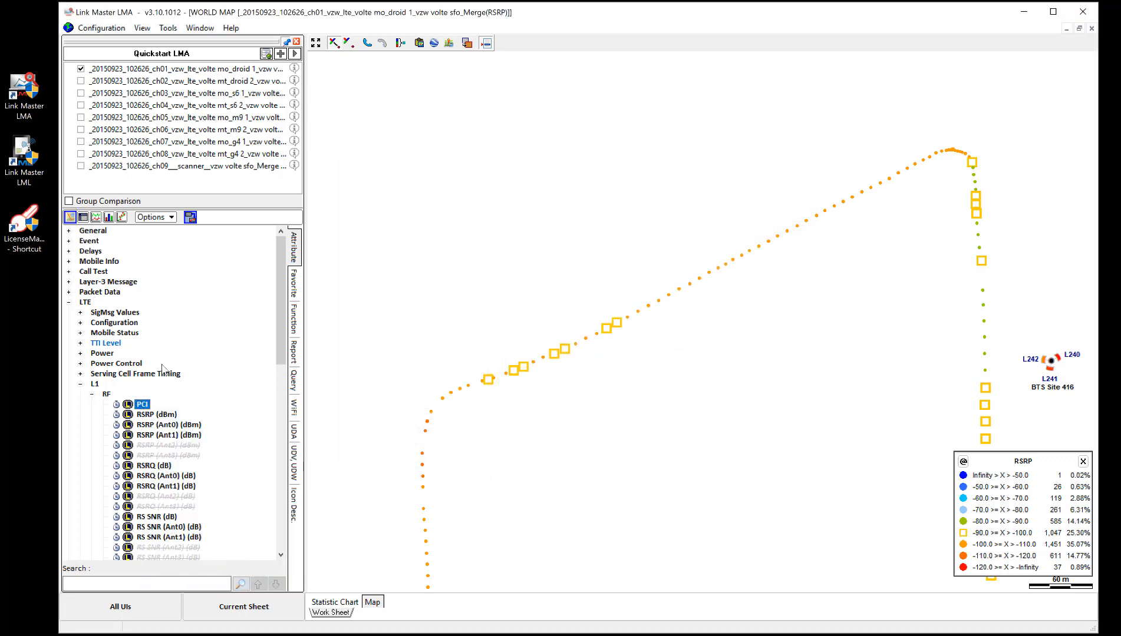
Step: View the PN/SC/PCI color configuration and cancel it without changes
click(98, 27)
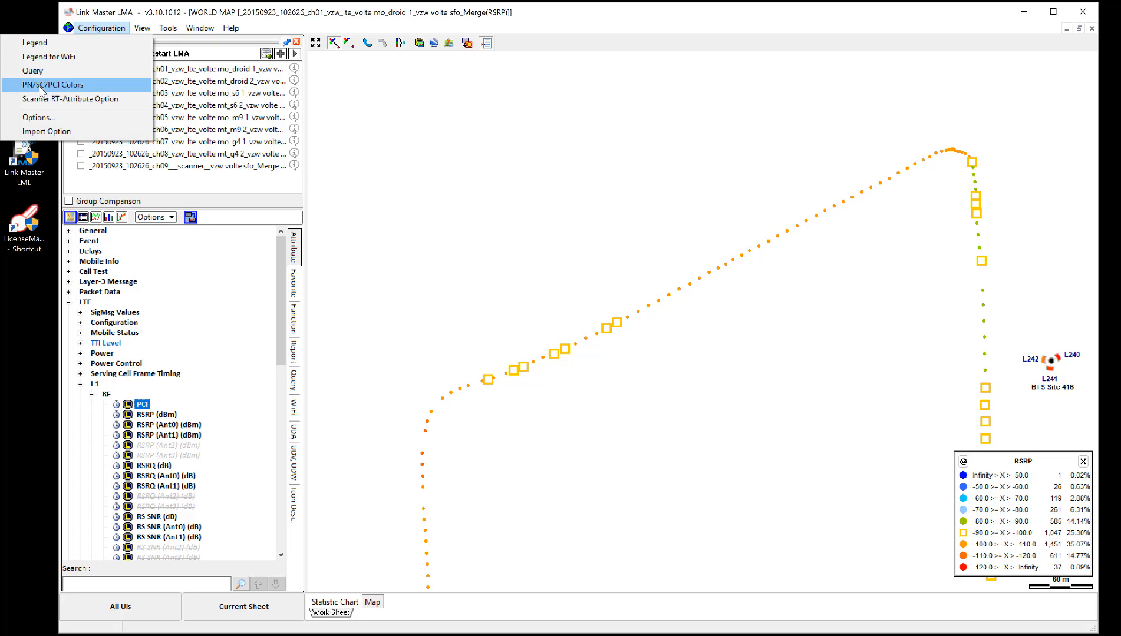
key(Return)
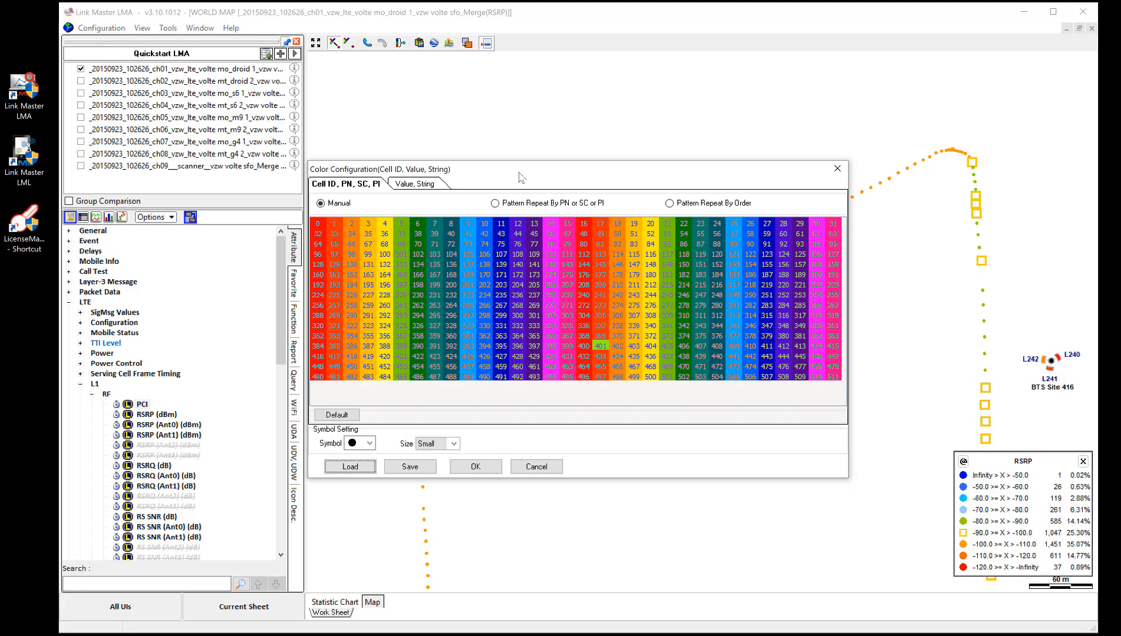
drag(503, 177, 553, 152)
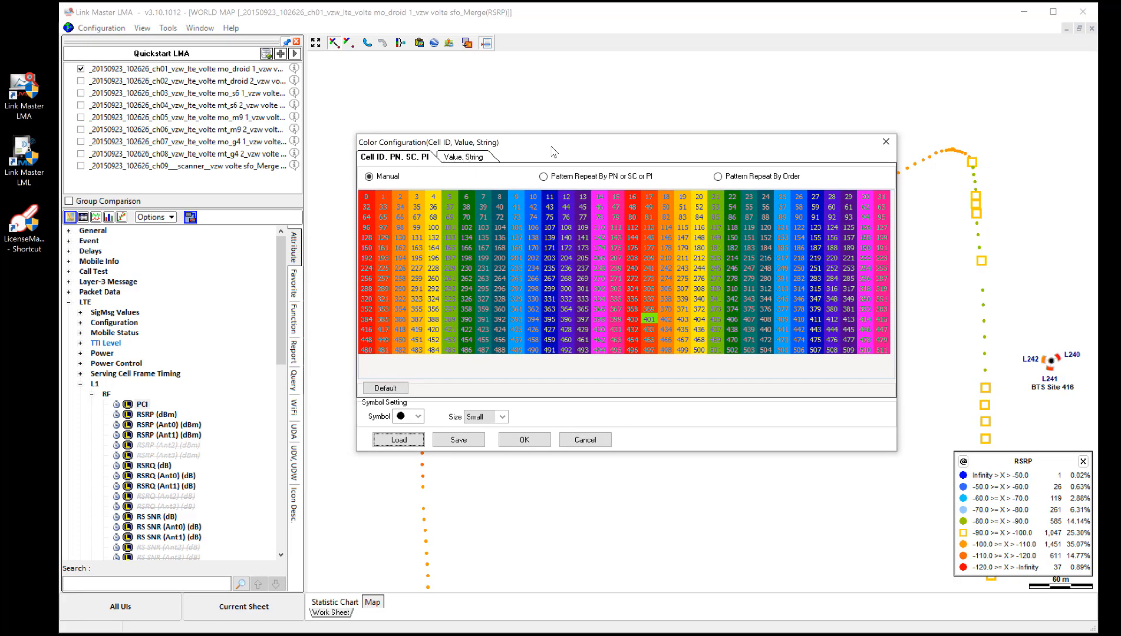
click(585, 440)
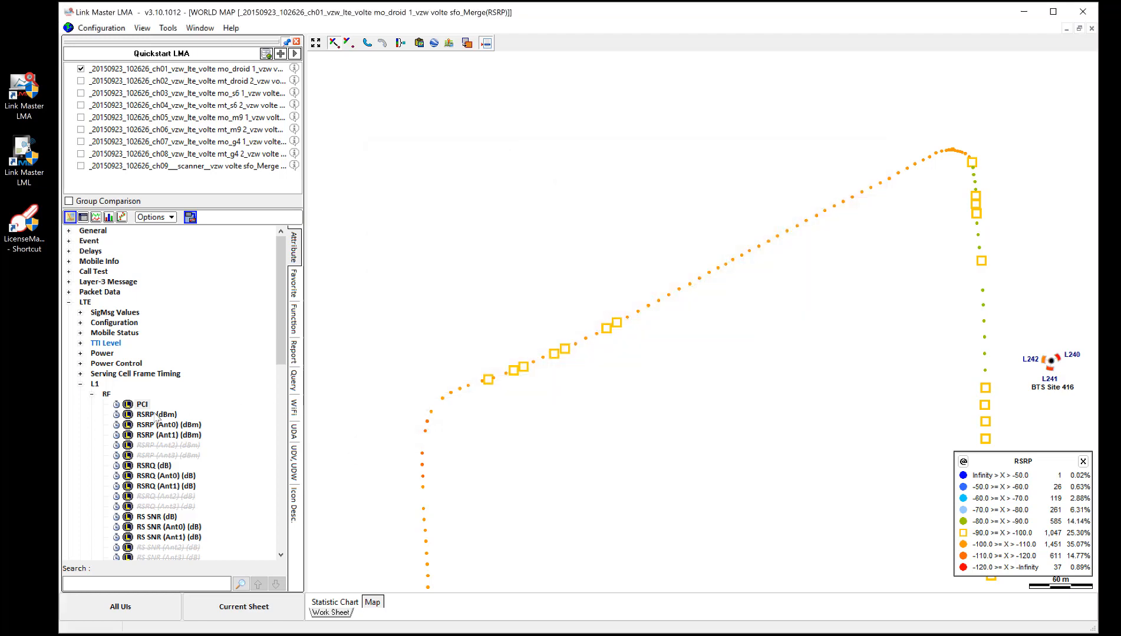
Step: Plot PCI on a new map and place its legend beside BTS Site 416
click(142, 405)
right_click(145, 405)
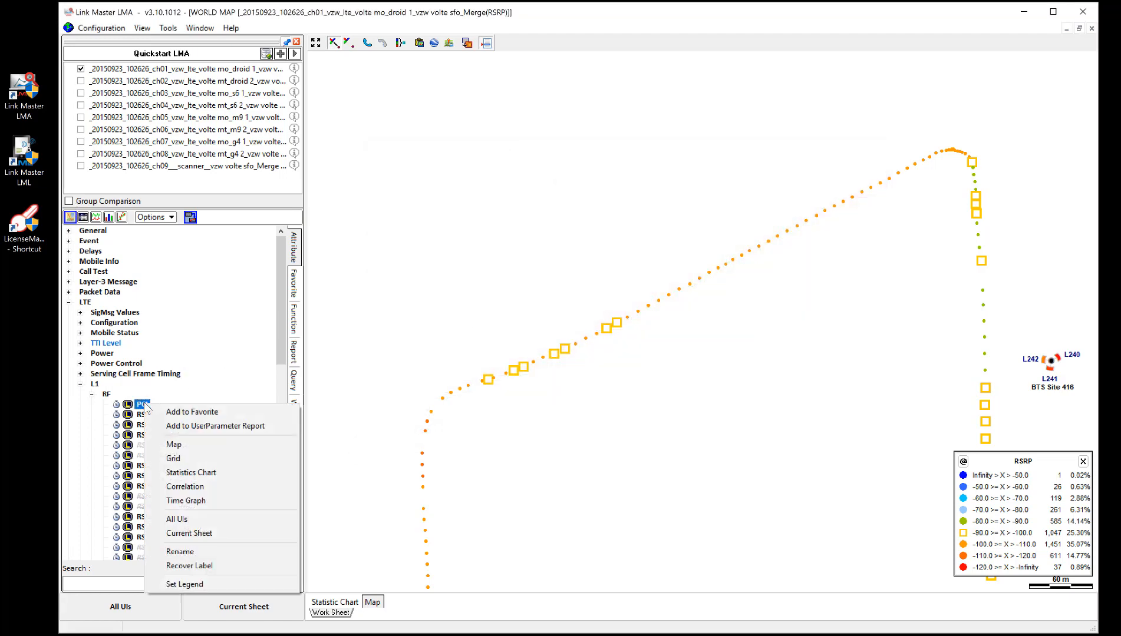
click(177, 443)
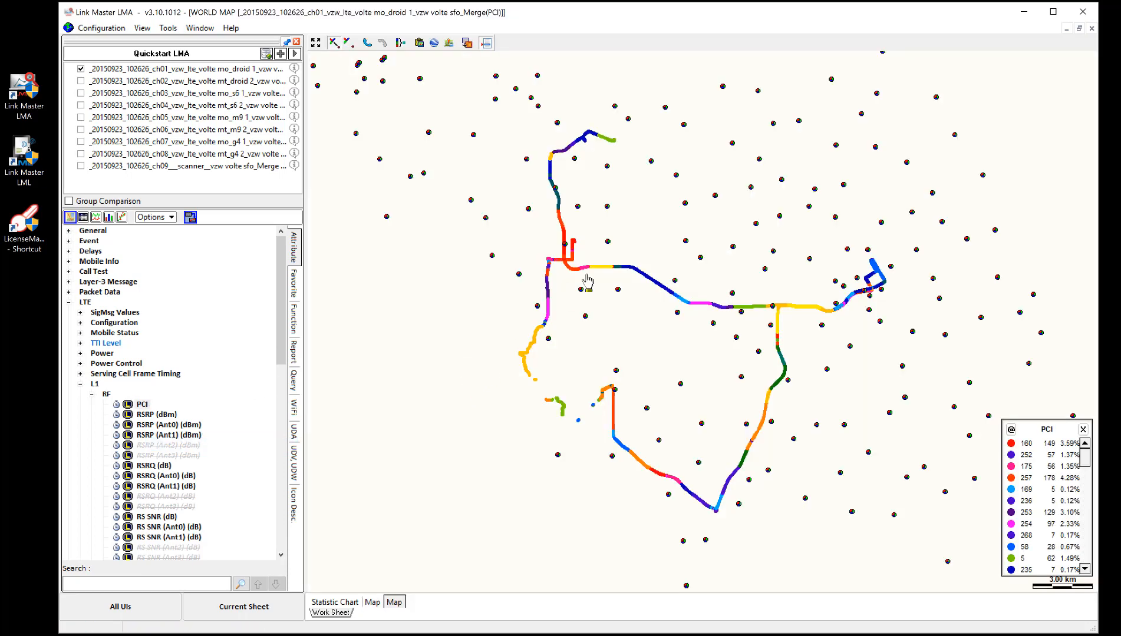
drag(601, 386, 618, 418)
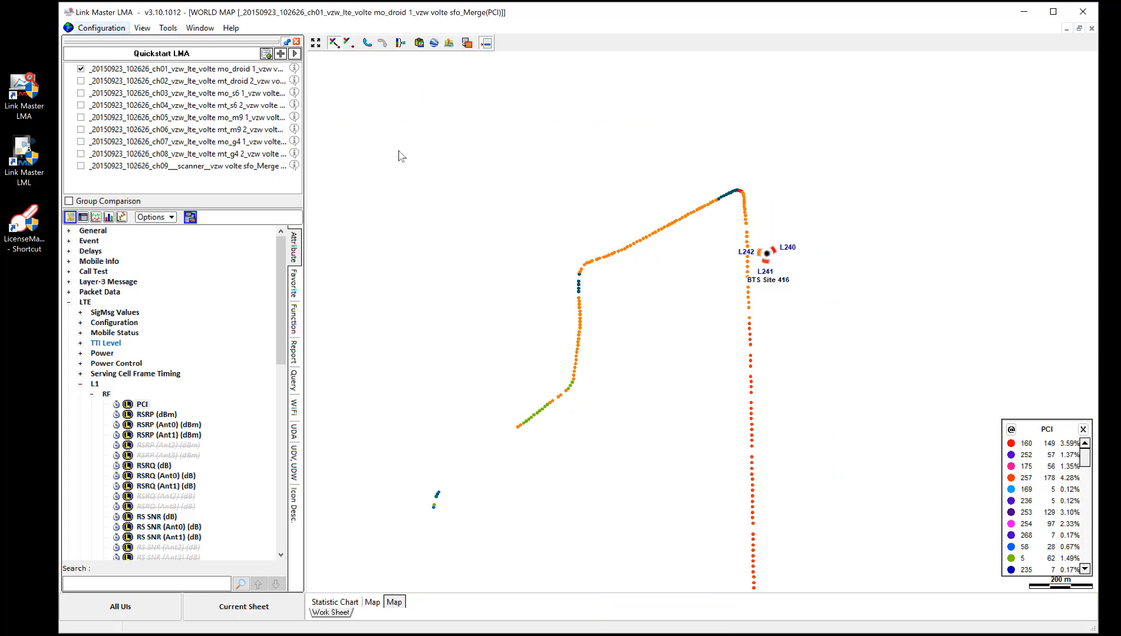
drag(1048, 428, 851, 147)
mouse_move(645, 244)
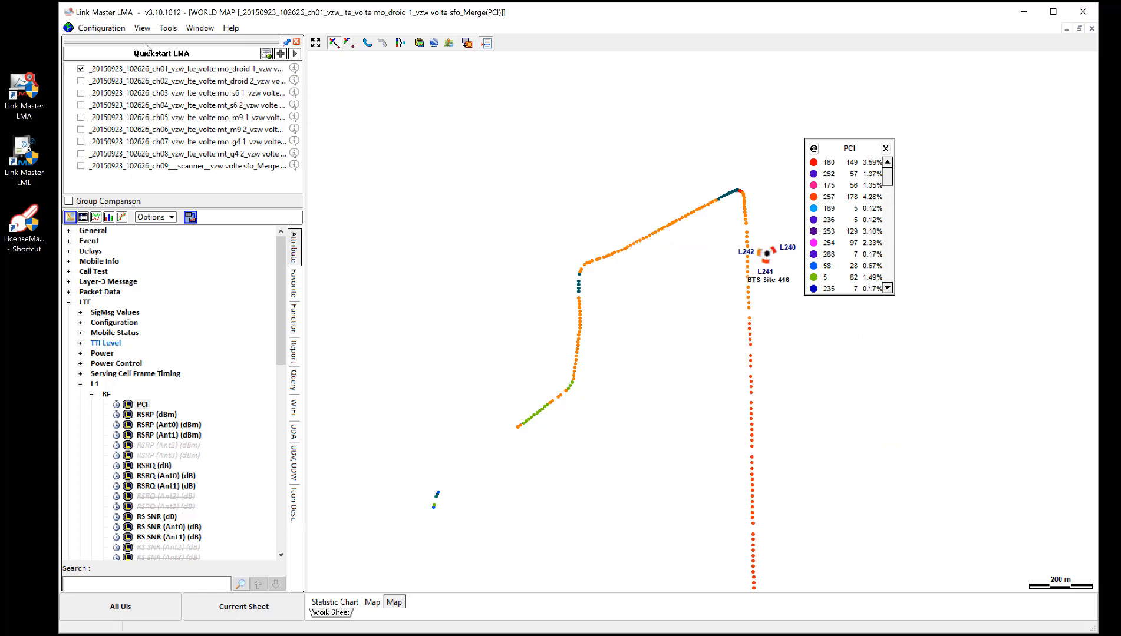
Step: Review the Manual color assignments in the PN/SC/PCI color configuration while comparing them with the PCI map
click(101, 28)
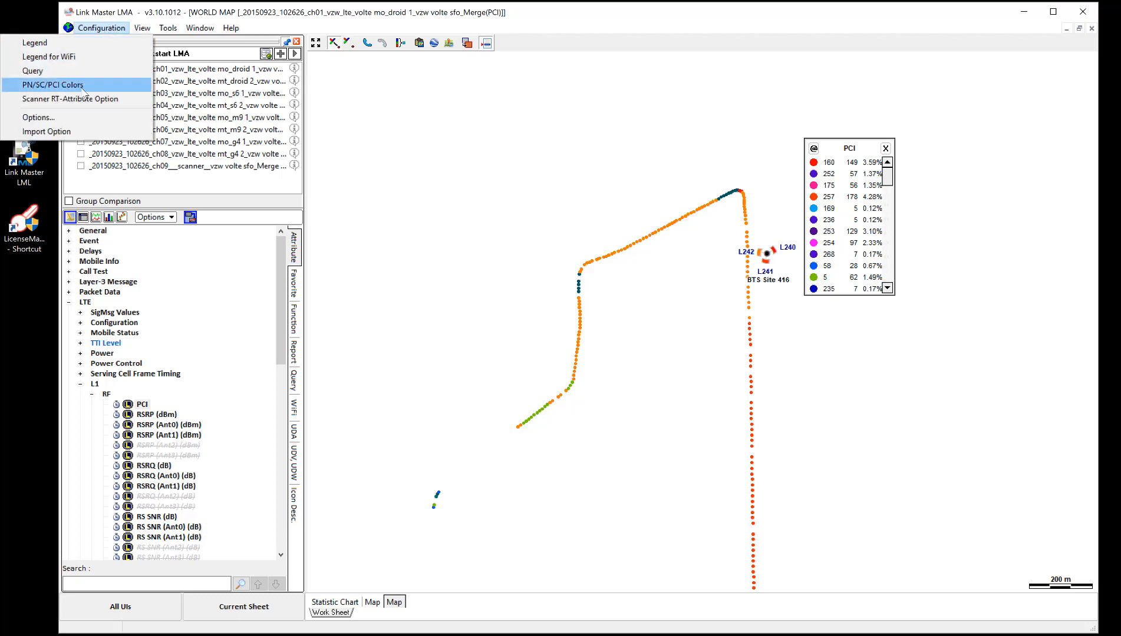
click(83, 88)
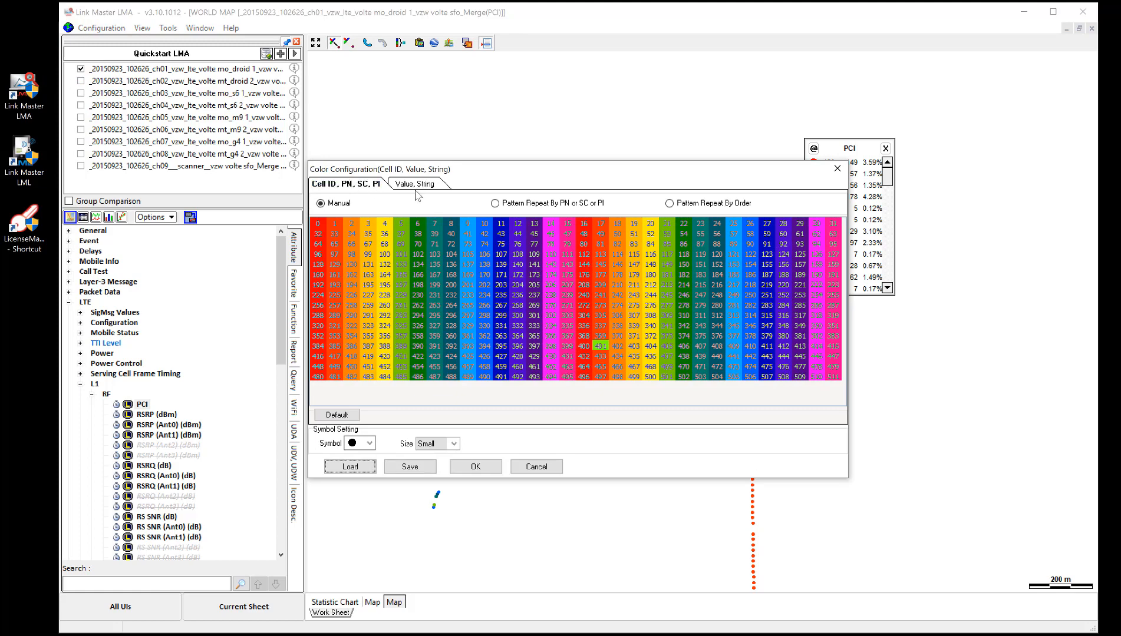
click(323, 208)
drag(646, 173, 692, 253)
click(884, 254)
Step: Change the color of PCI 242 to blue (RGB 0, 0, 255) in the PN/SC/PCI colors and apply it to the map
mouse_move(671, 227)
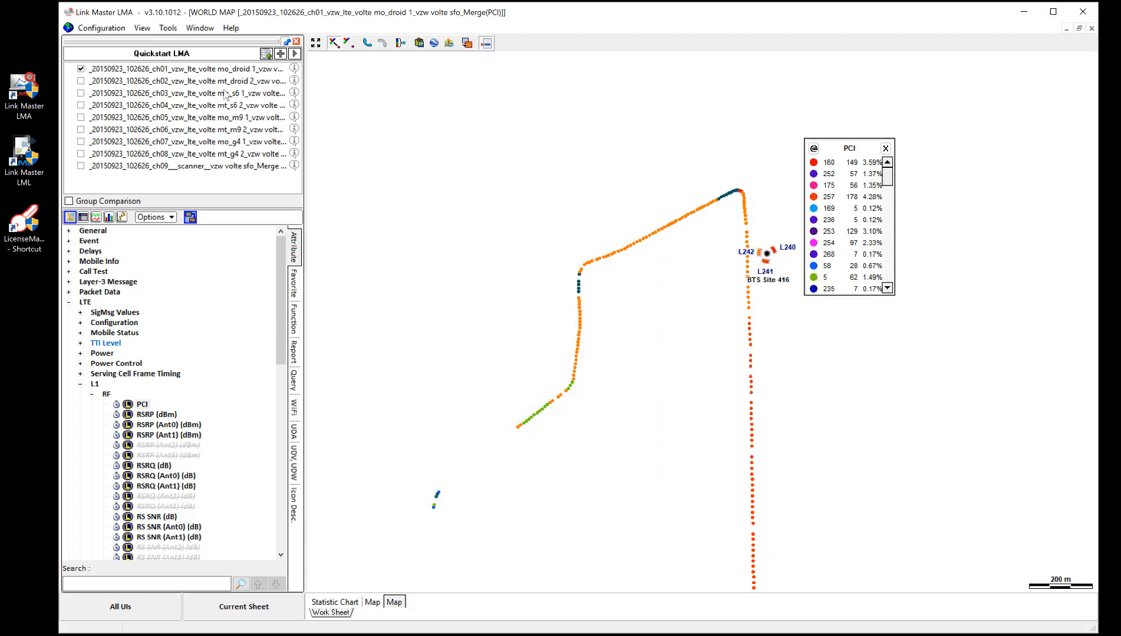
click(94, 28)
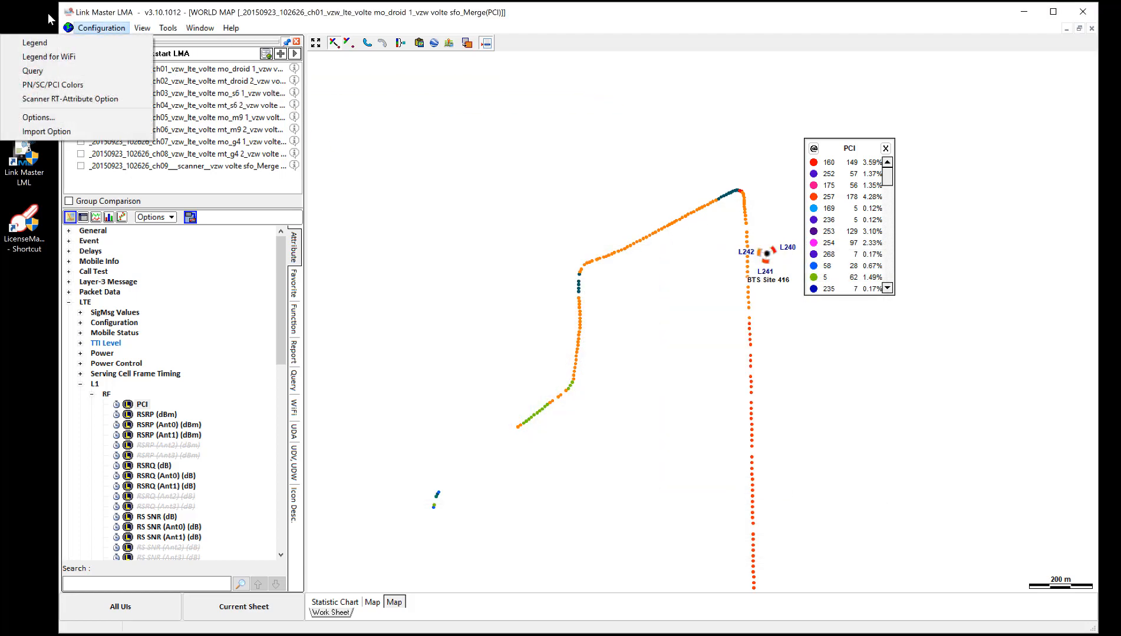
click(61, 87)
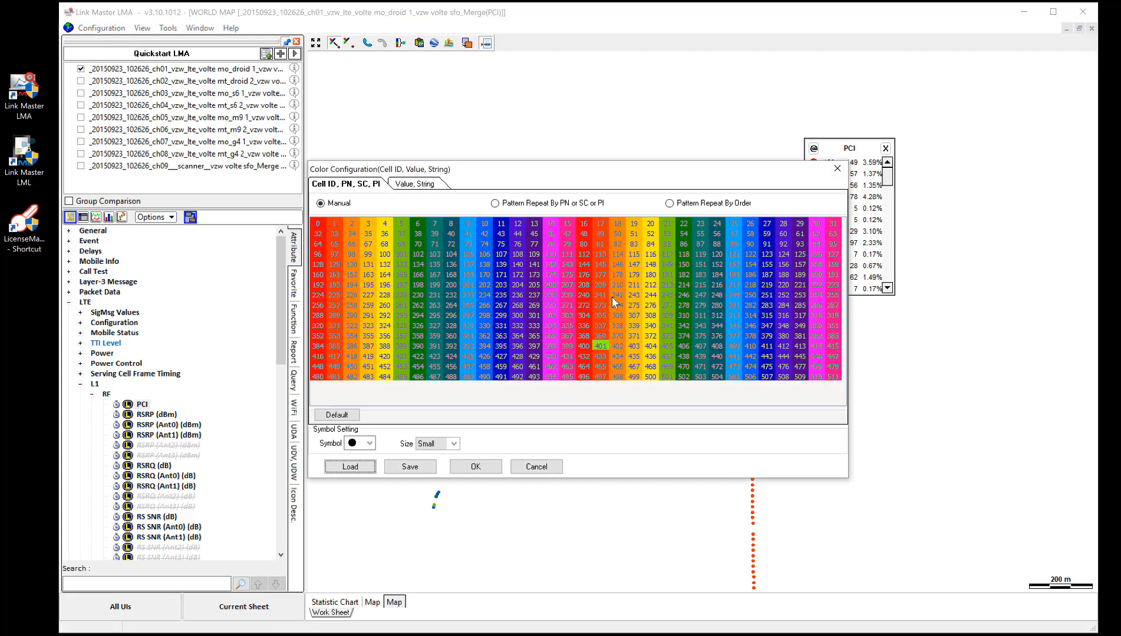
double_click(613, 297)
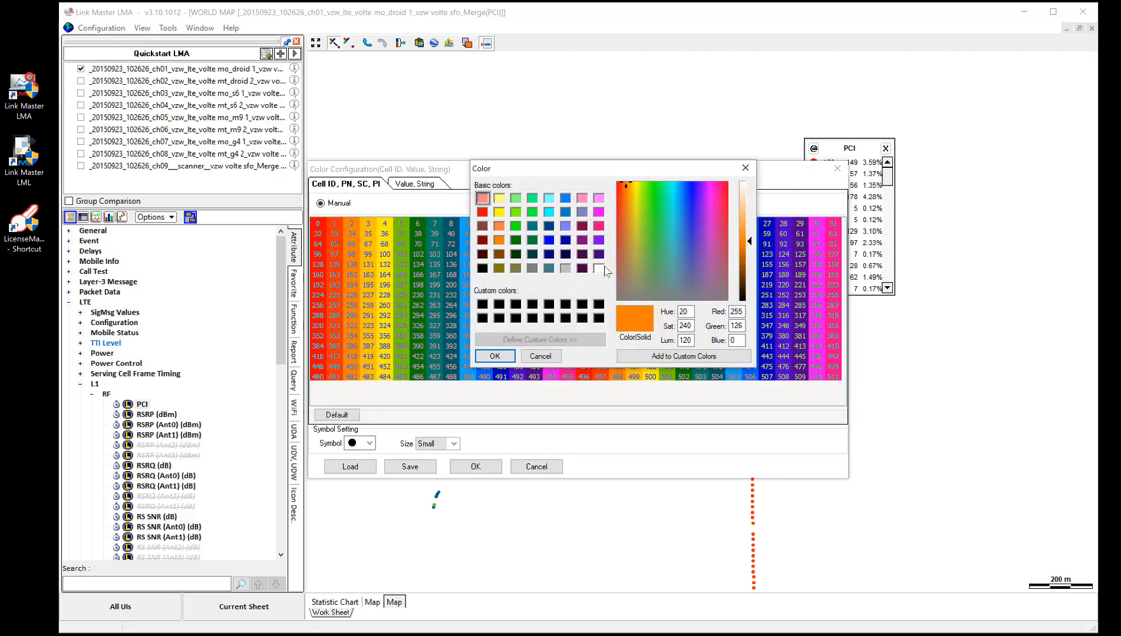
click(549, 241)
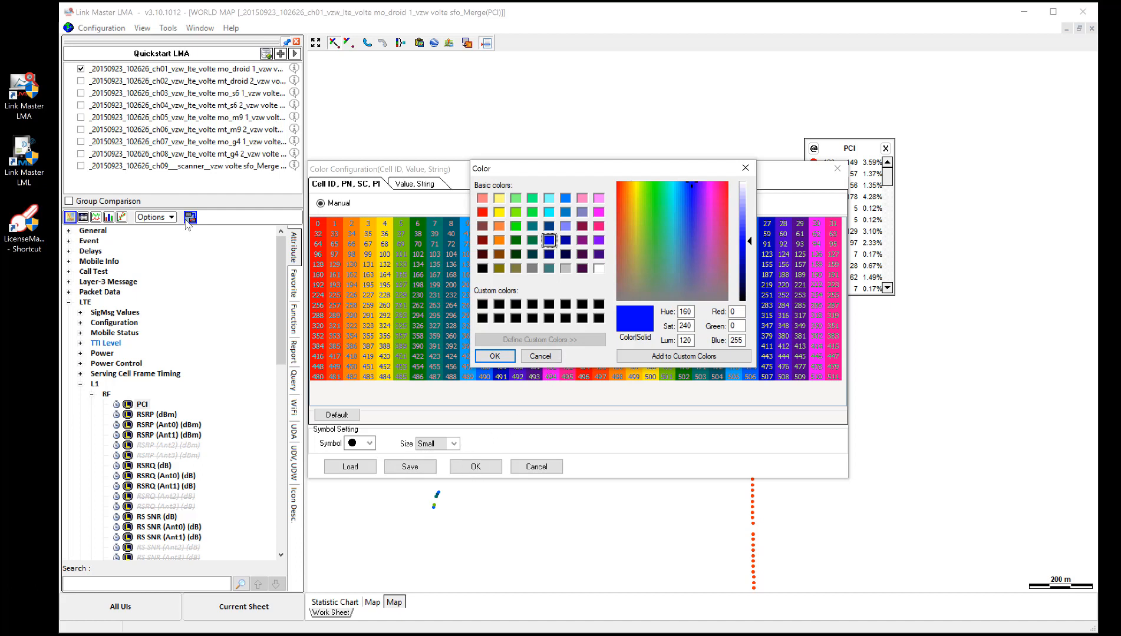
click(506, 359)
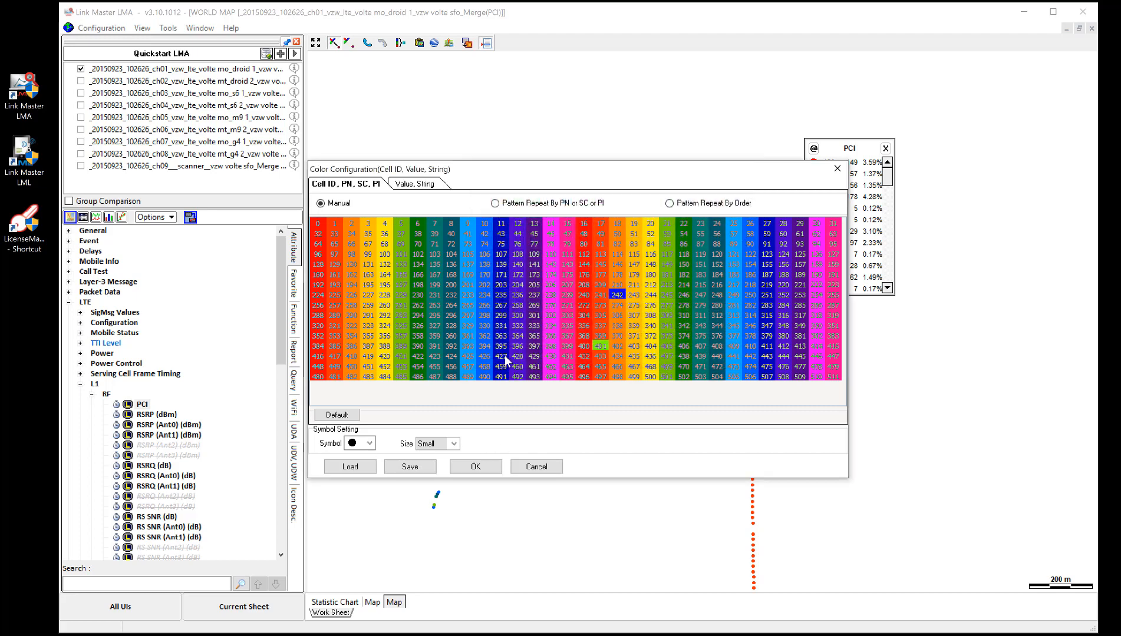
click(476, 467)
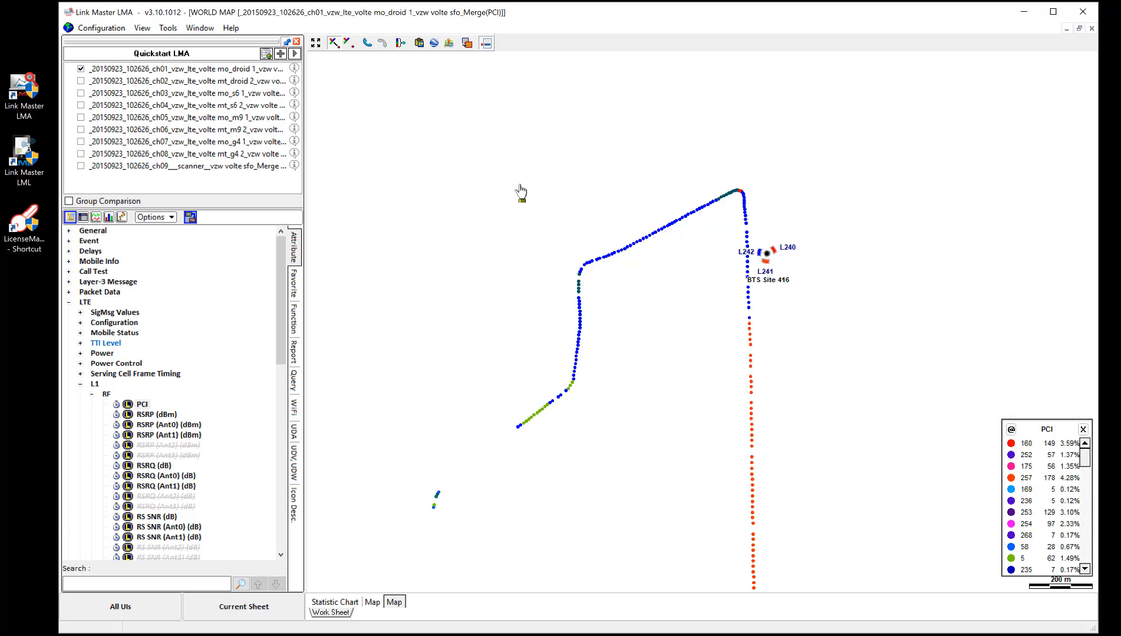
Step: View the Pattern Repeat By PN or SC or PI color mode, return to Manual, and cancel the color configuration
click(103, 28)
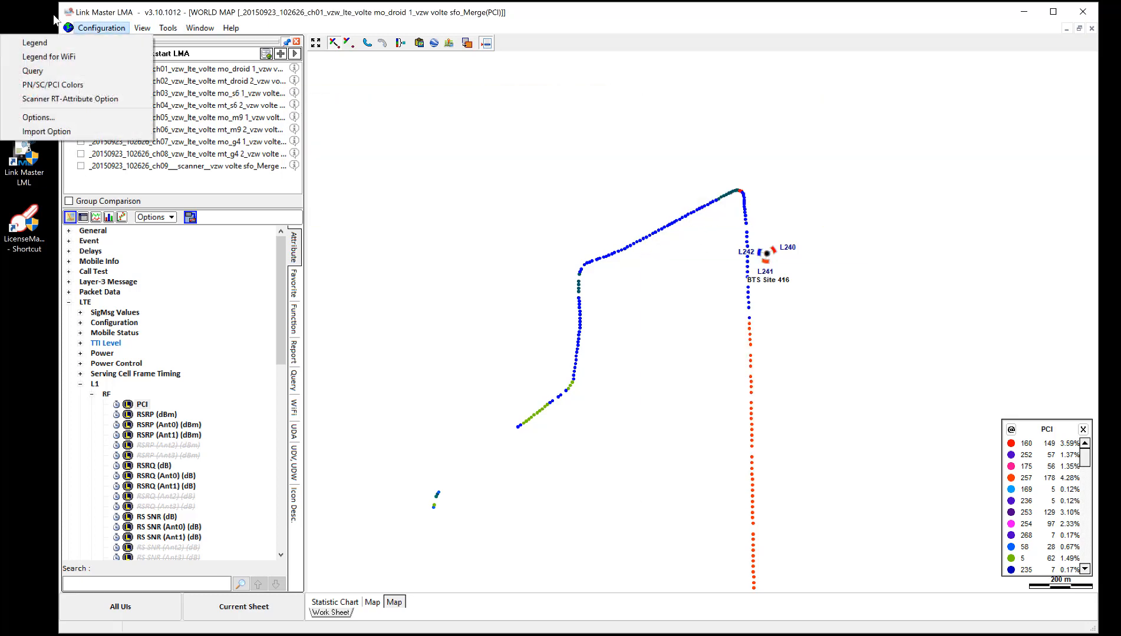
click(76, 85)
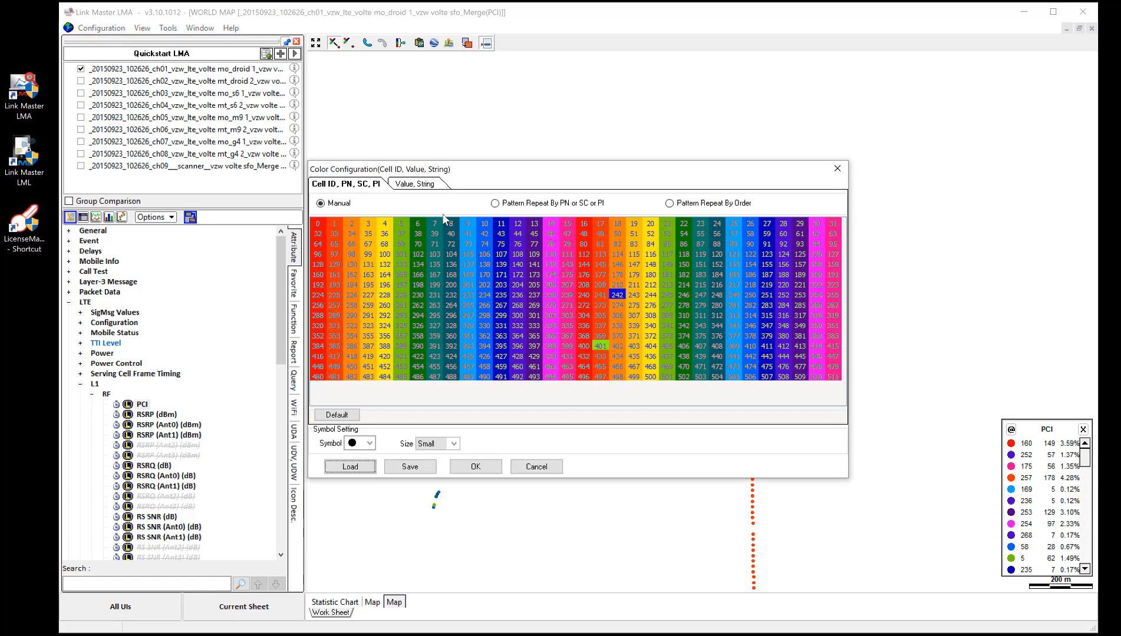
click(499, 204)
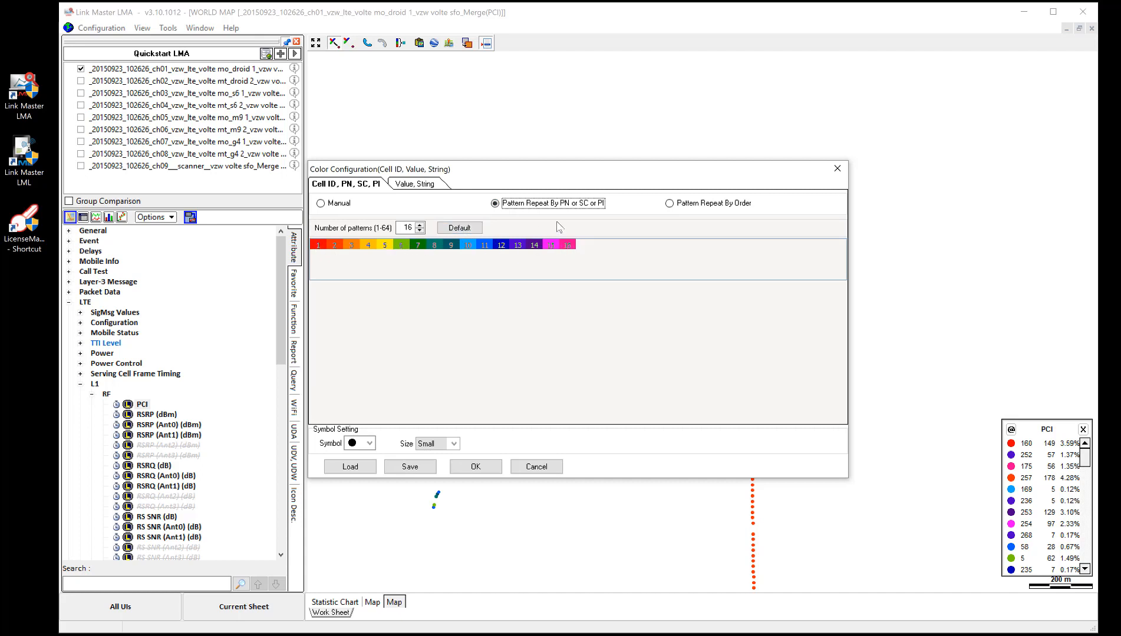
click(325, 204)
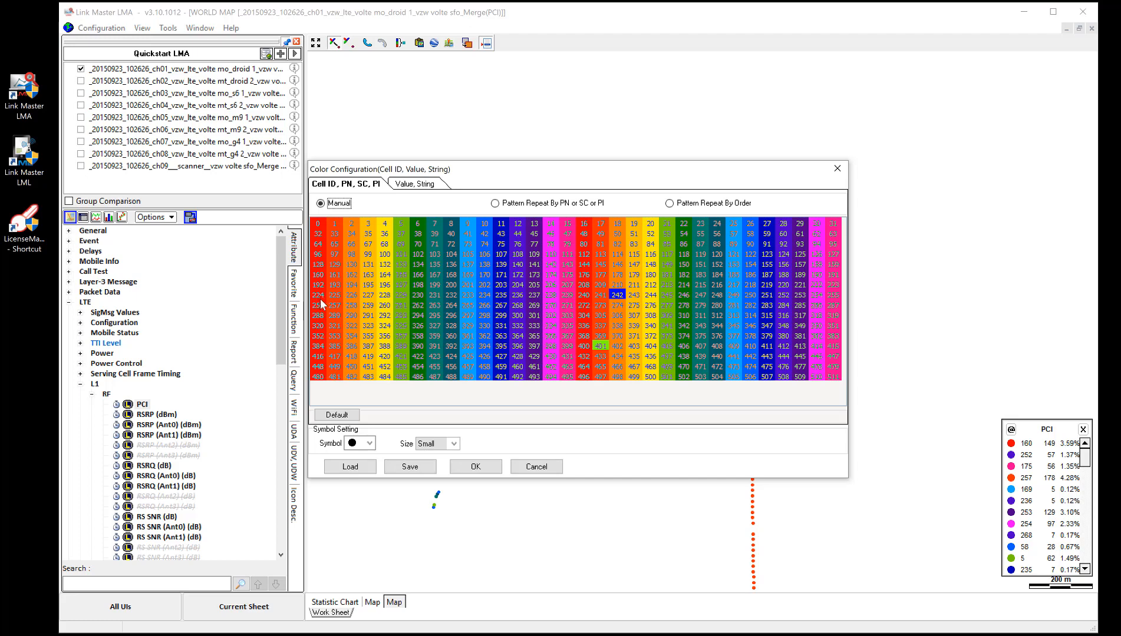
click(546, 469)
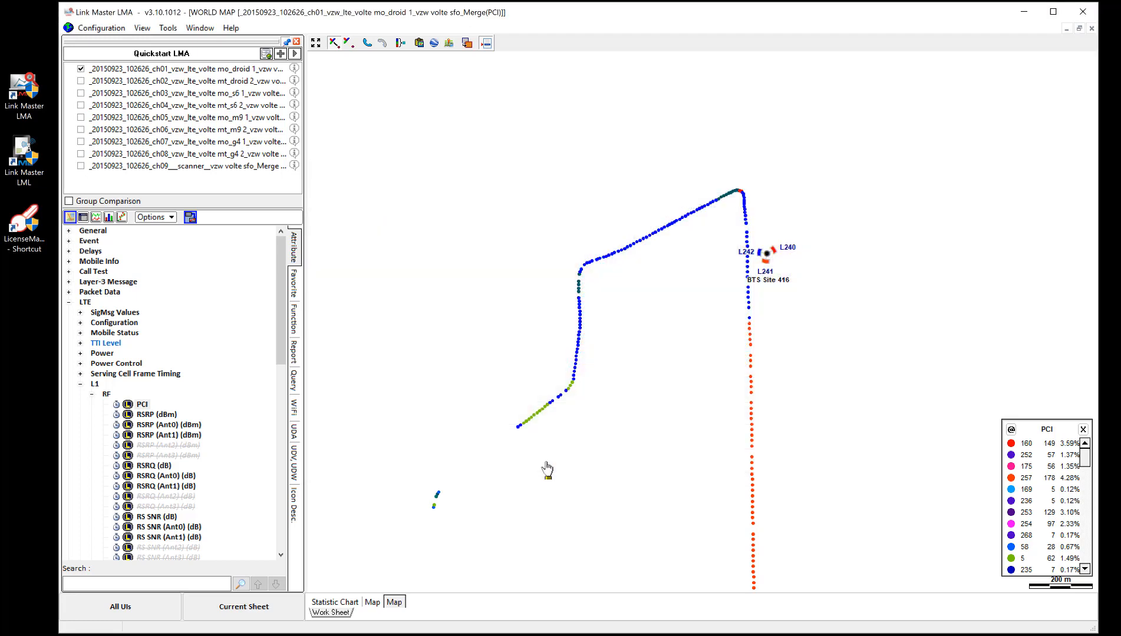